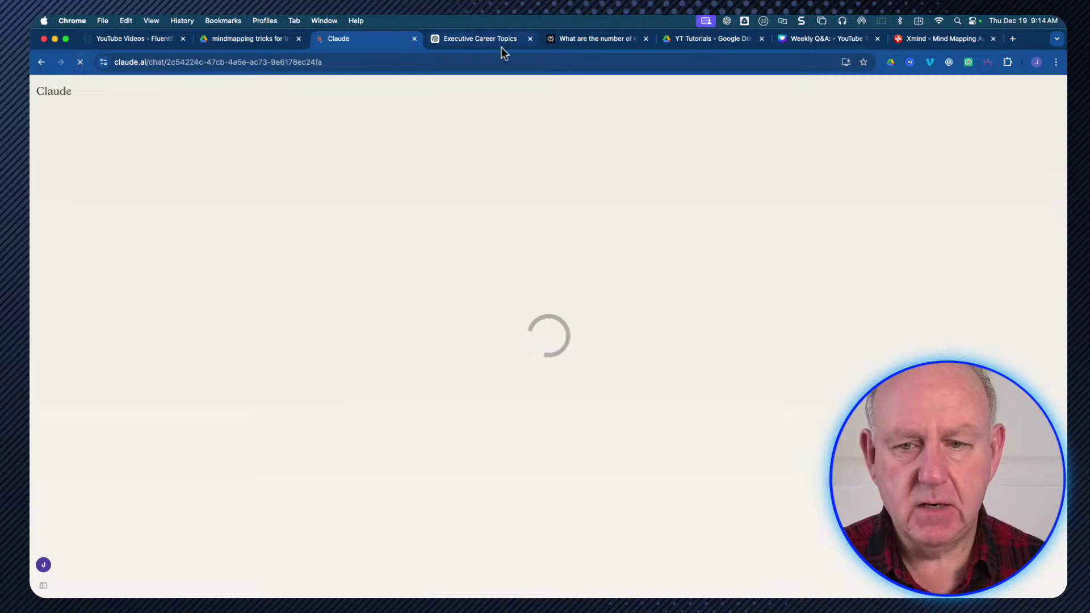
Step: Switch to the Executive Career Topics chat in ChatGPT and review its topic list, variations table and markdown file requests
left_click(466, 40)
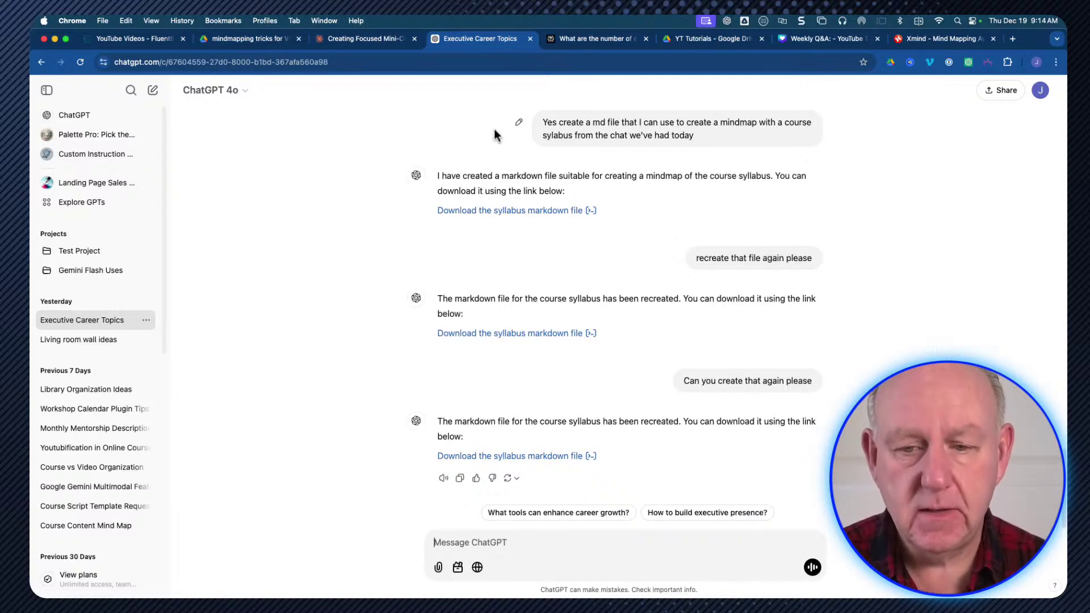
left_click(442, 211)
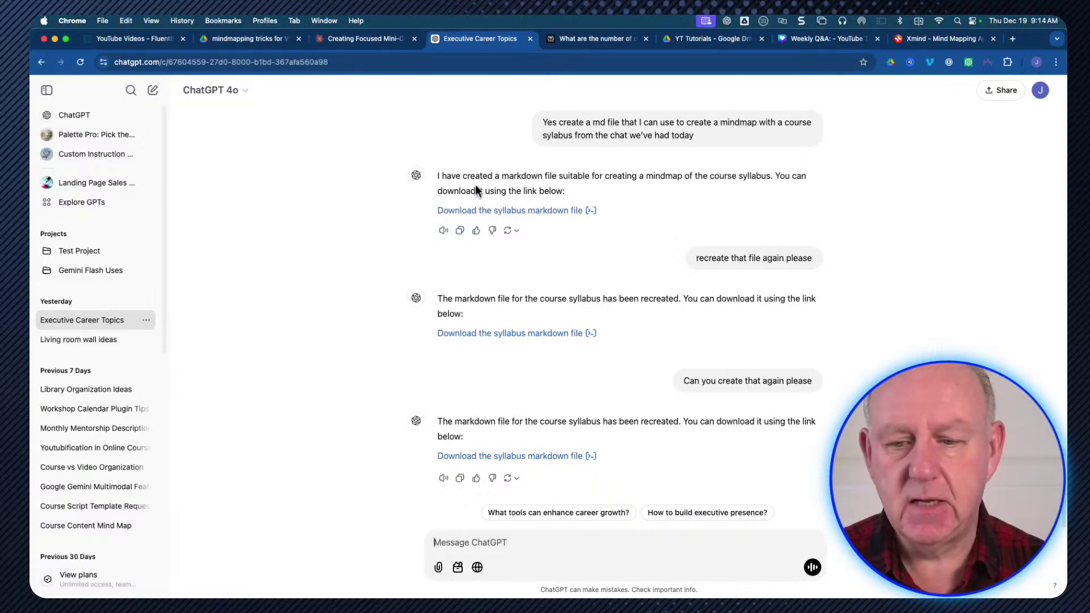
scroll(418, 212, "up", 15)
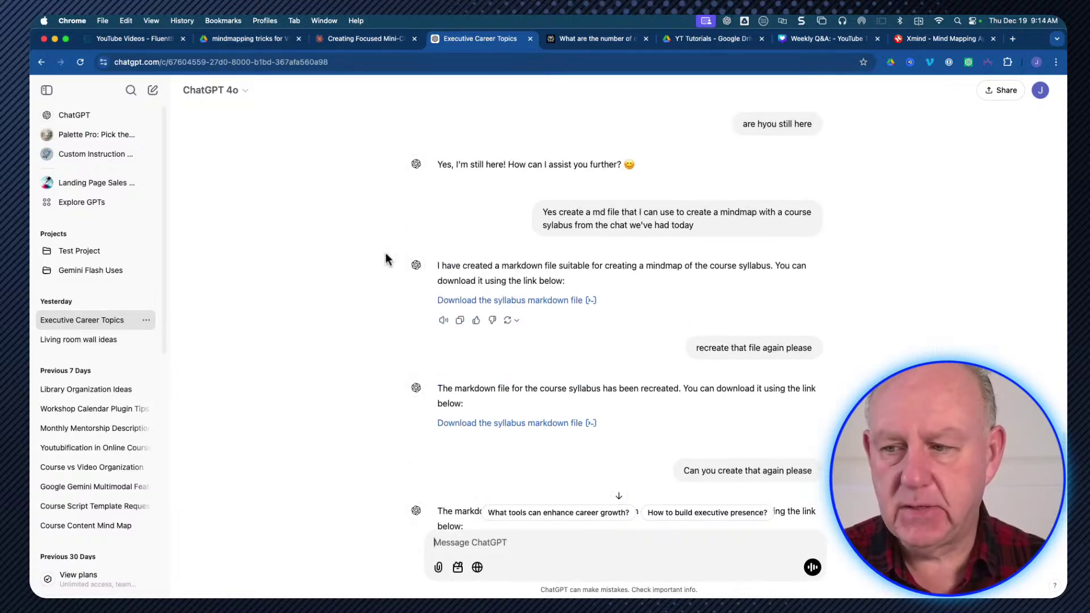
scroll(385, 254, "up", 5)
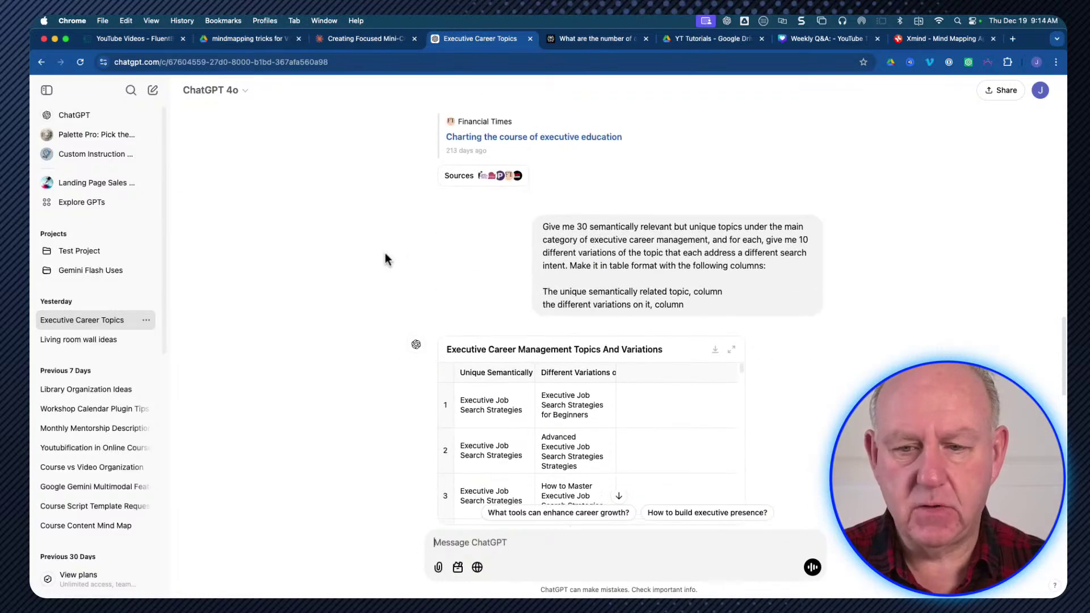
scroll(385, 253, "up", 10)
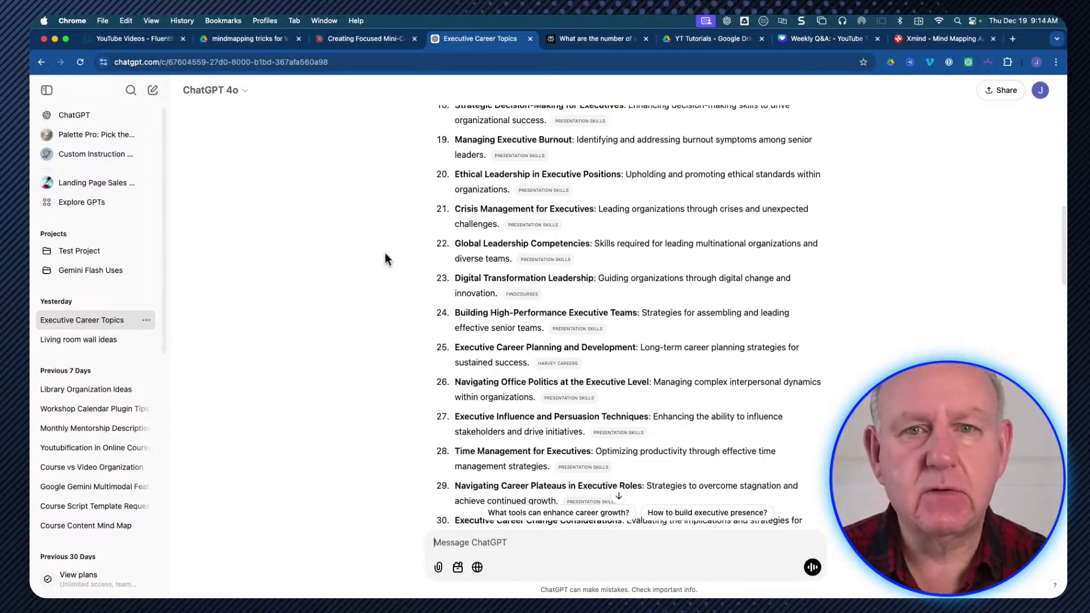
scroll(380, 249, "down", 2)
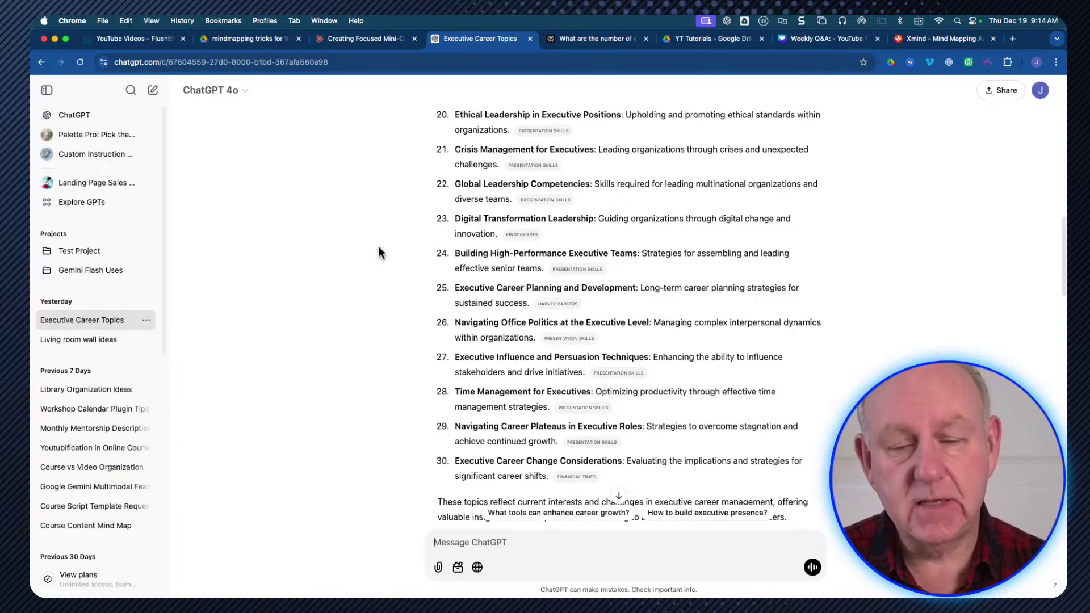
scroll(378, 248, "down", 5)
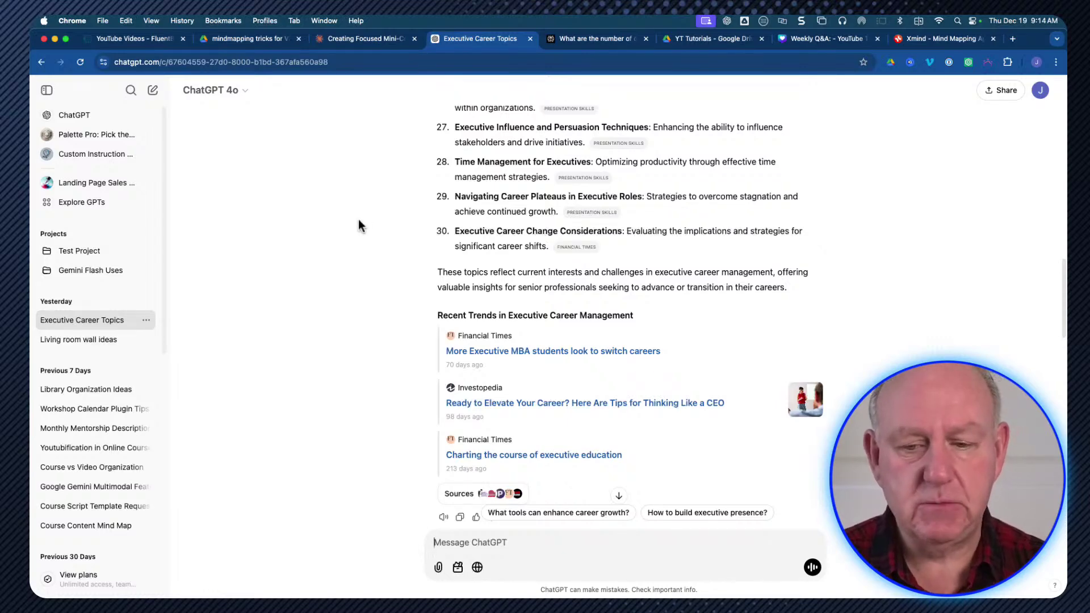
scroll(359, 226, "down", 8)
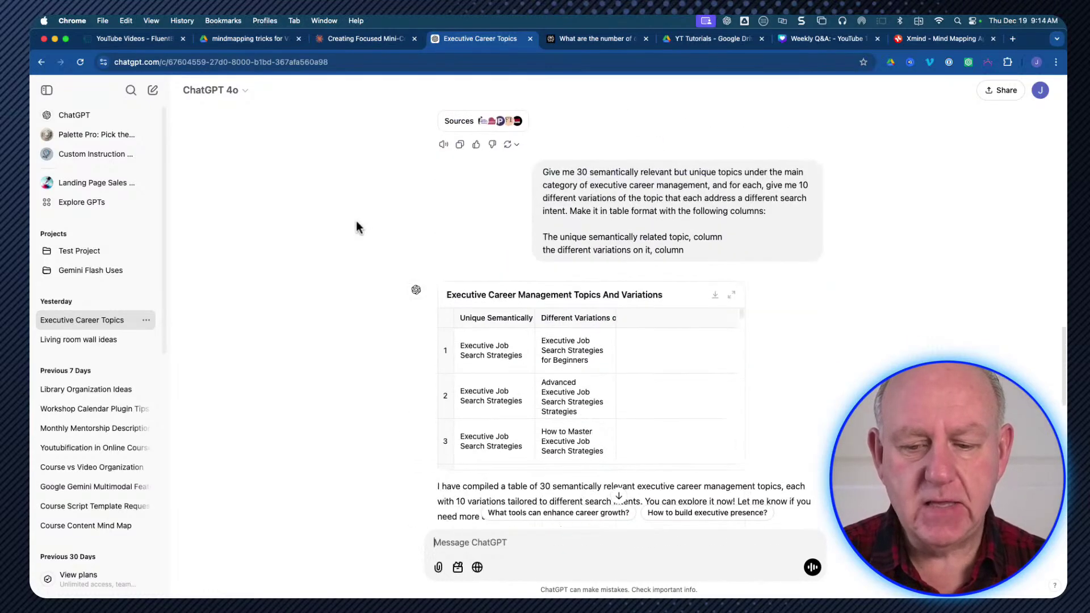
scroll(358, 227, "down", 15)
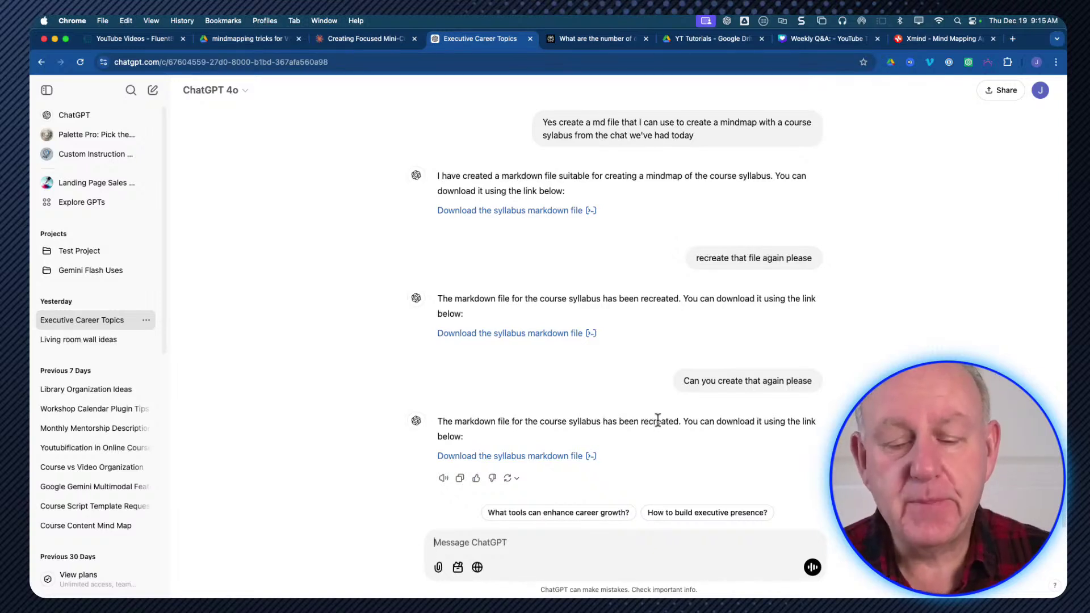
Step: Download the latest syllabus markdown file into the mindmapping tricks folder of YT Tutorials, adding "a" before its file name
left_click(552, 465)
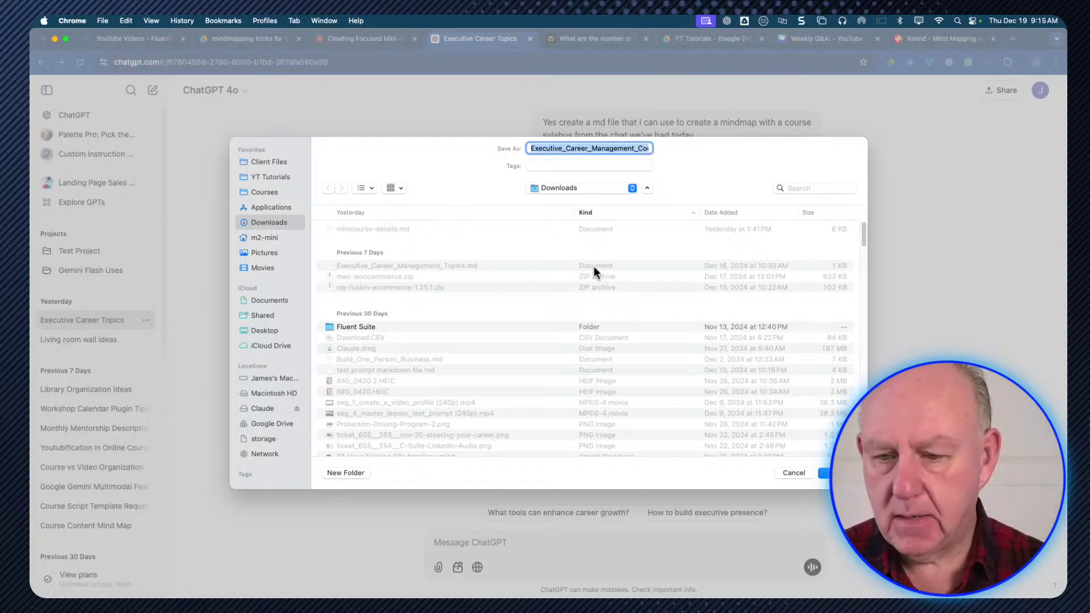
left_click(271, 177)
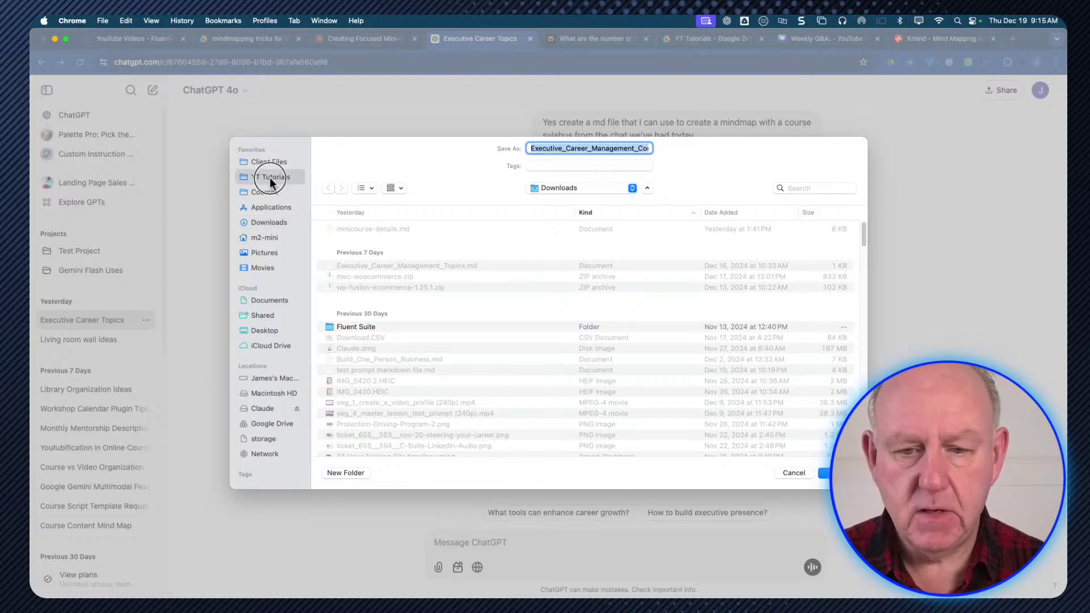
double_click(406, 240)
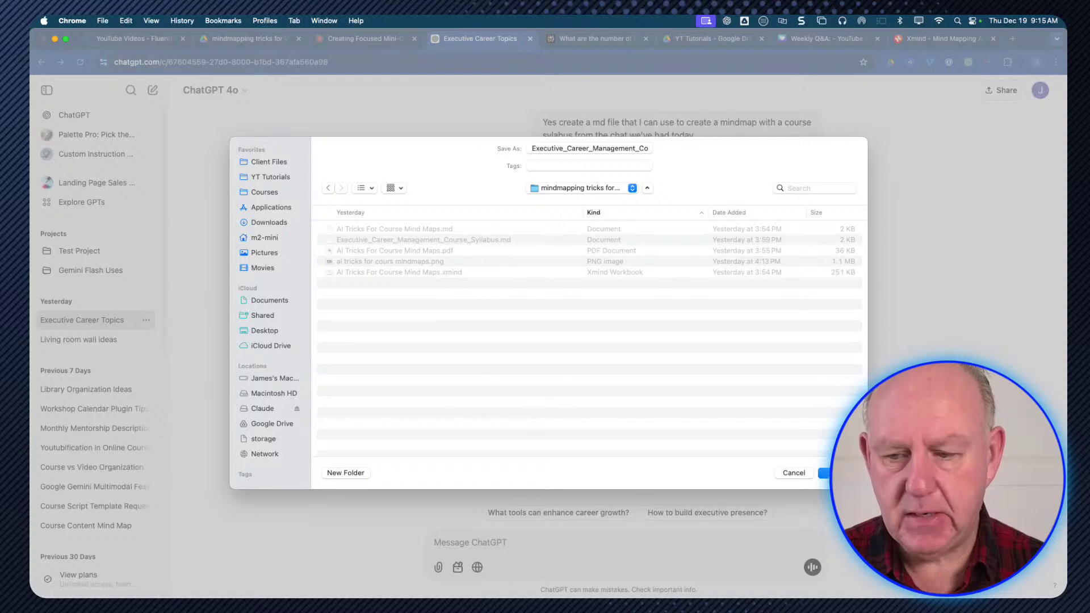
left_click(531, 150)
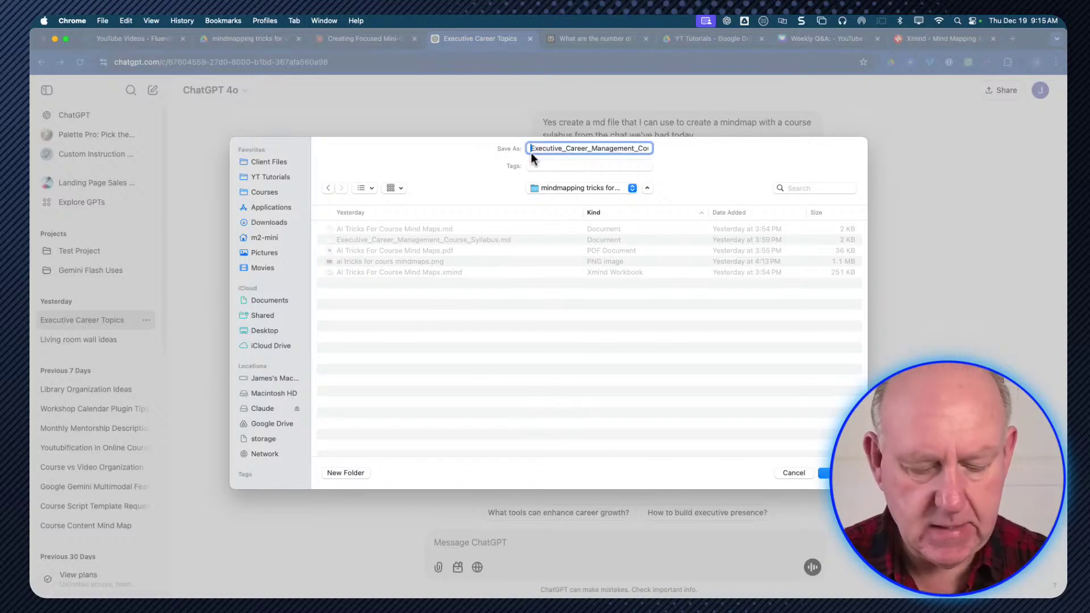
type("a")
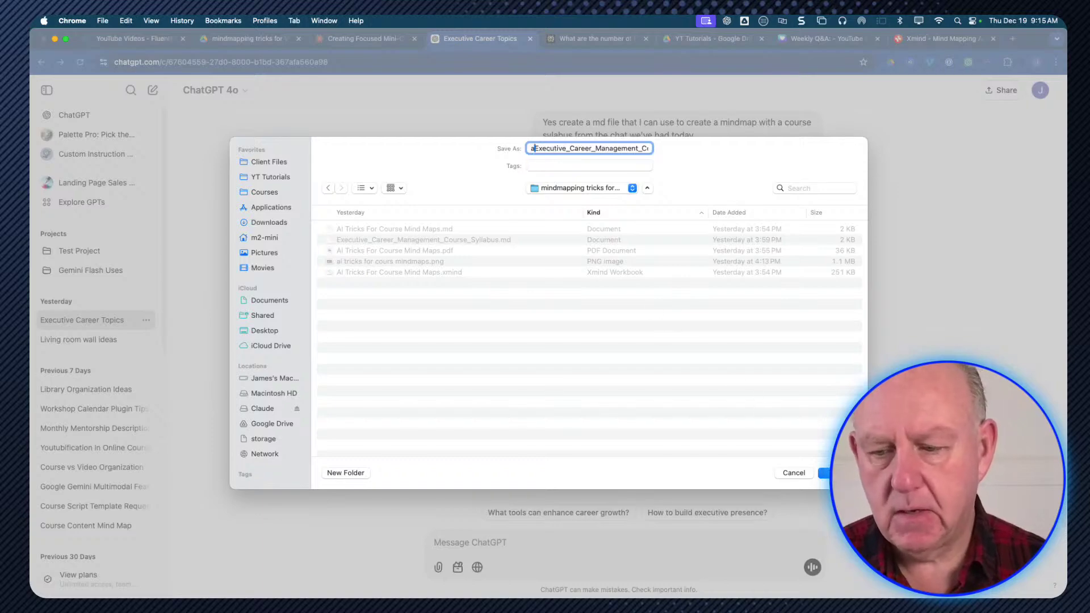
key("Return")
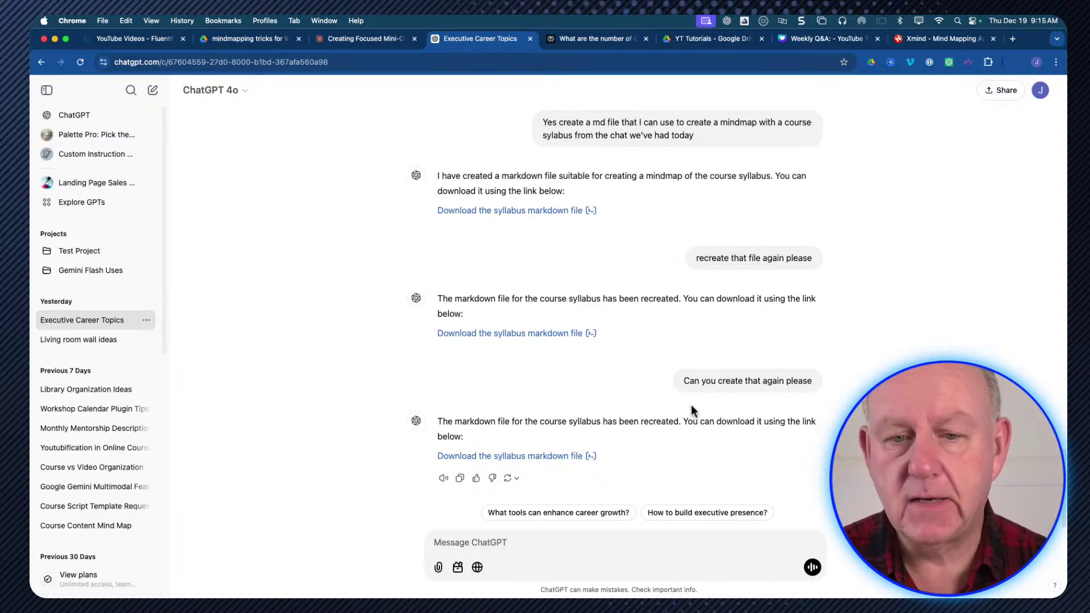
Step: Switch to Xmind, import the Markdown file aExecutive_Career_Management_Course_Syllabus.md as a mind map, and enlarge its window
mouse_move(419, 596)
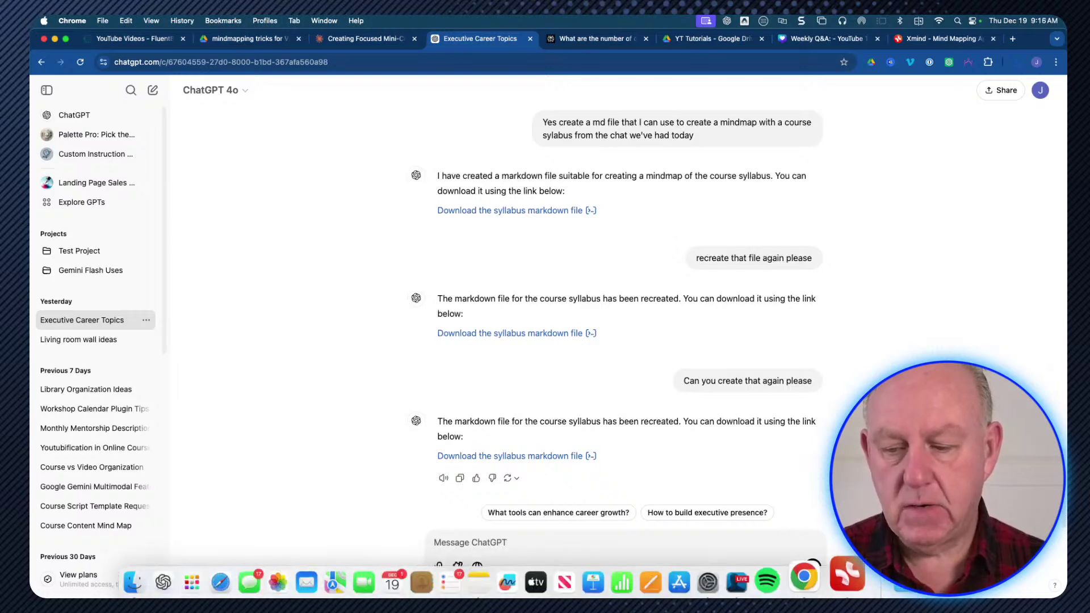
left_click(847, 578)
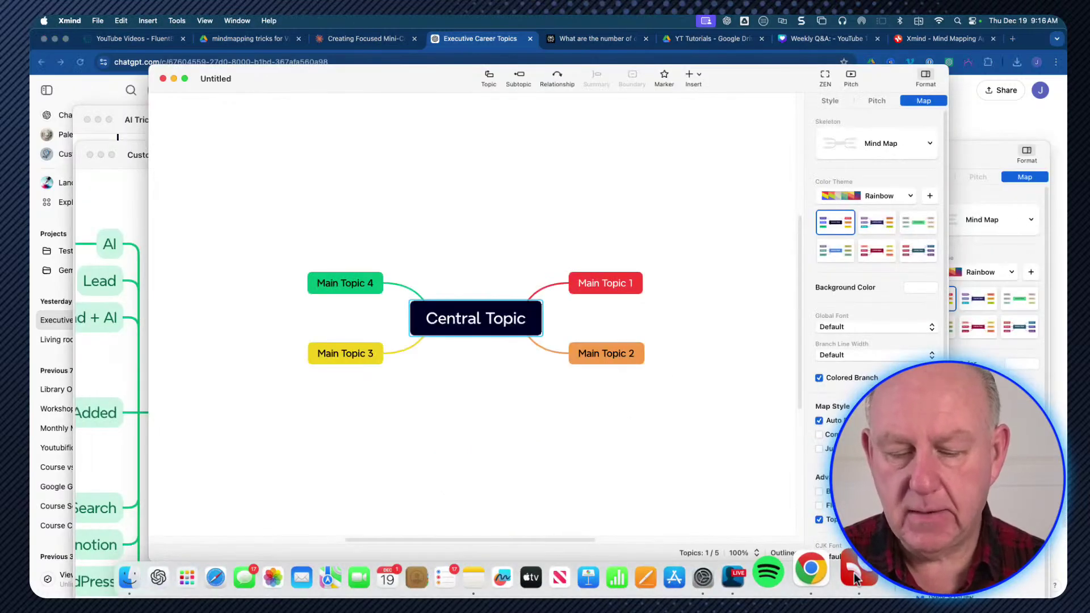
double_click(342, 83)
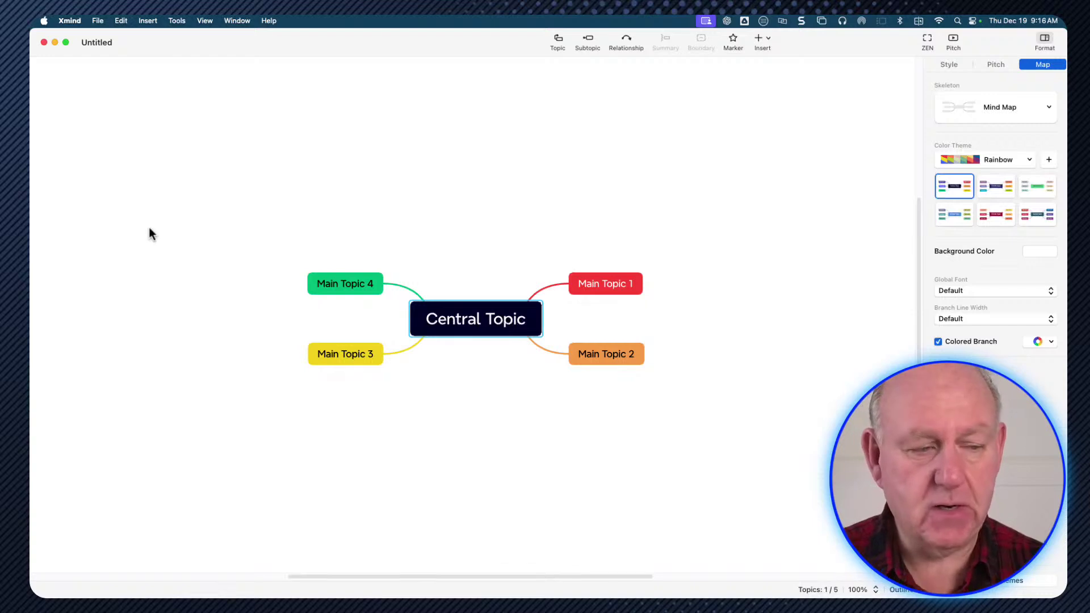
left_click(96, 22)
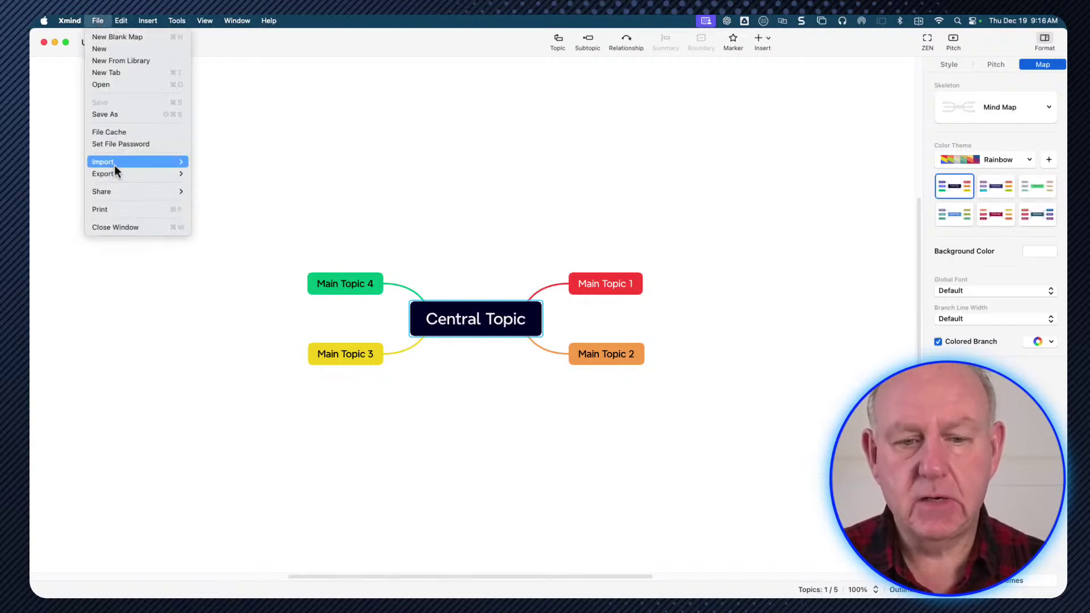
mouse_move(114, 162)
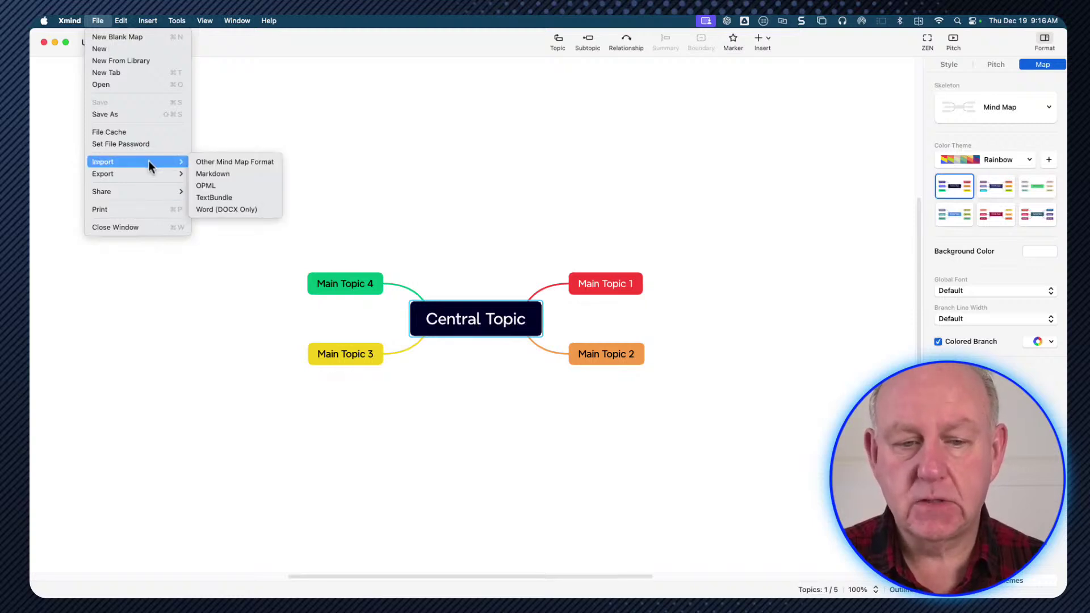
left_click(216, 175)
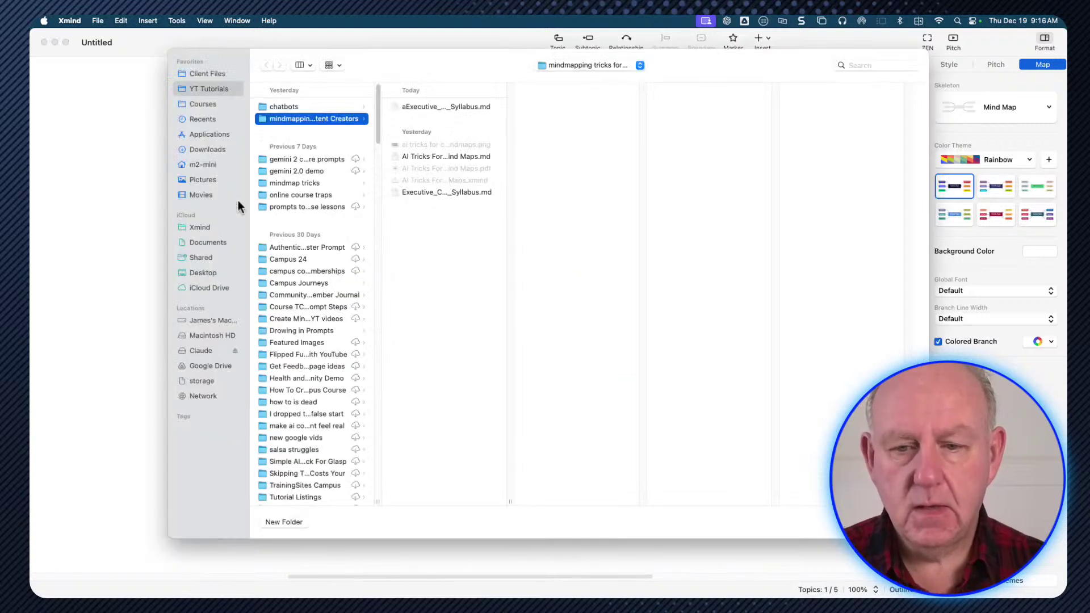
left_click(430, 106)
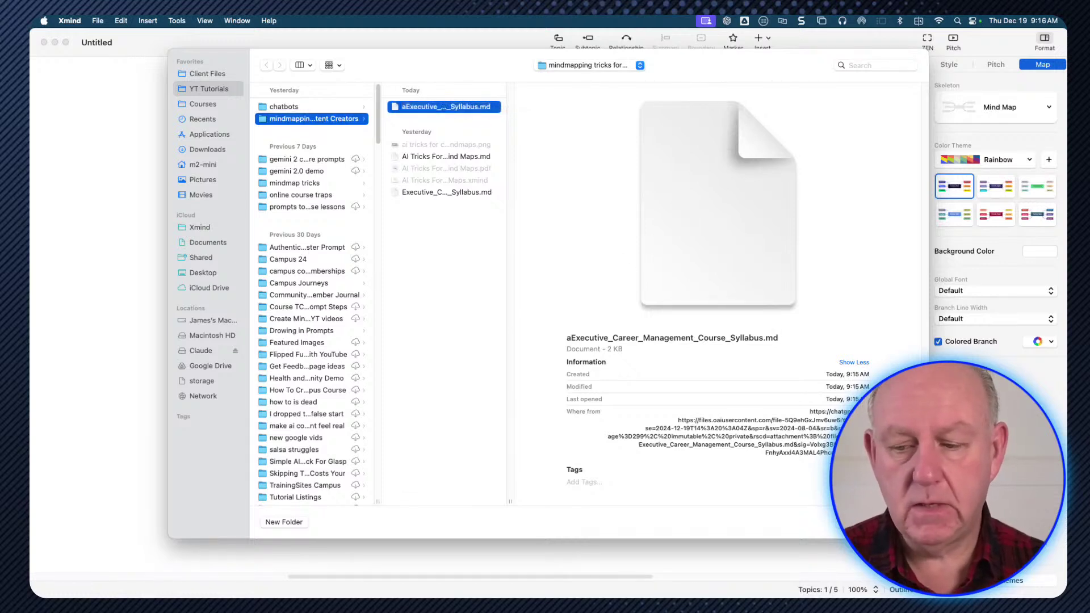
key("Return")
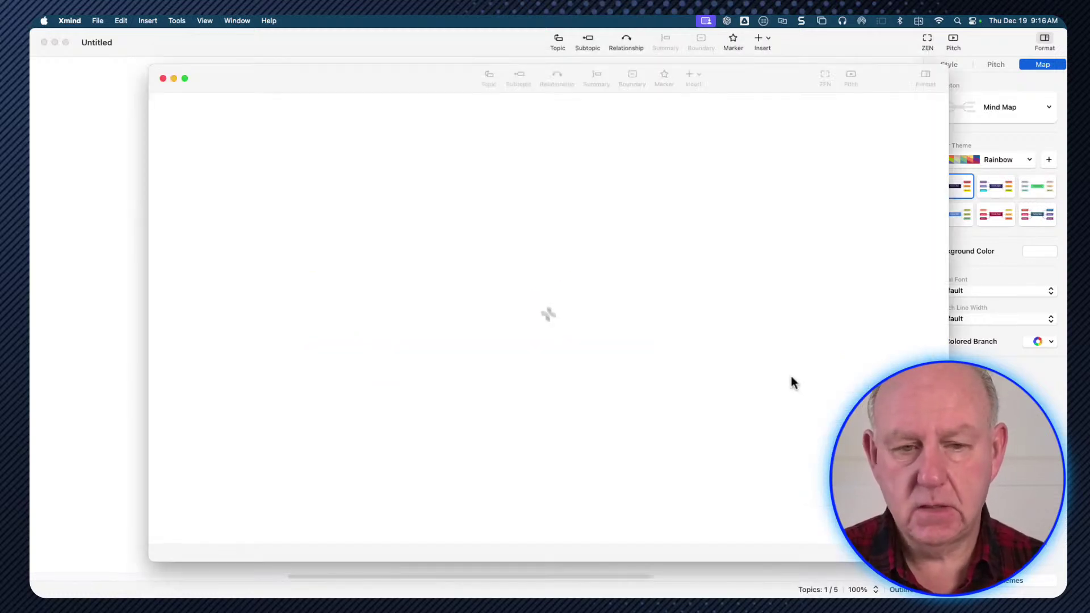
double_click(807, 79)
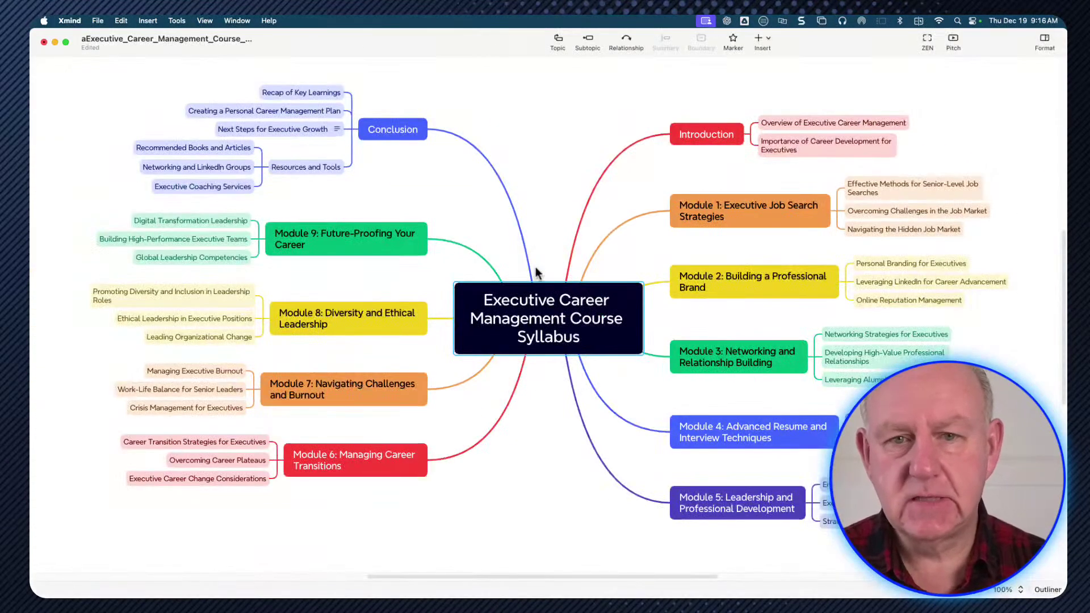
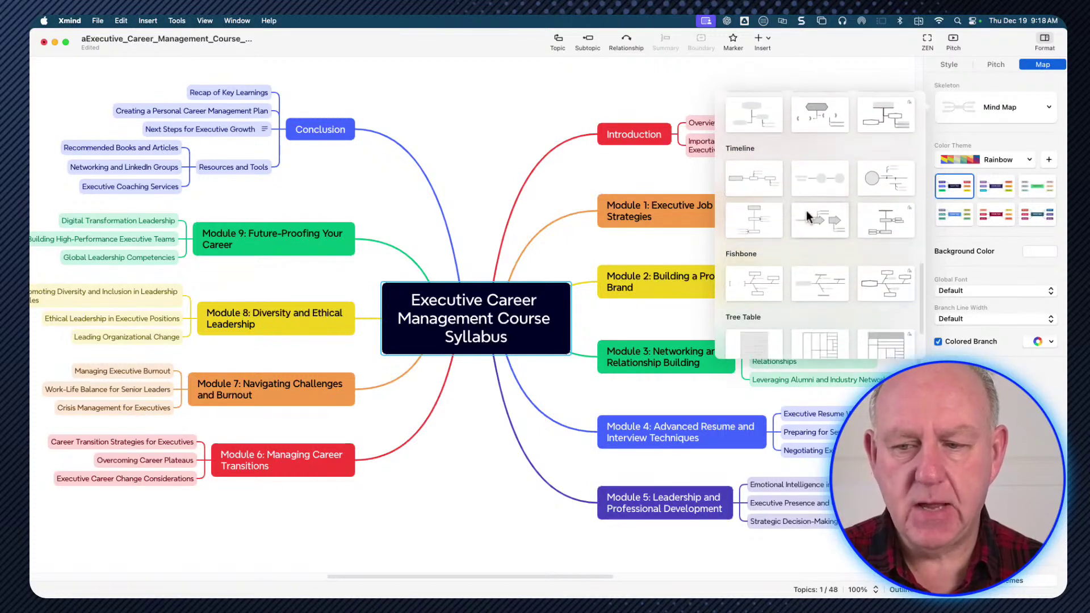
Step: Change the course syllabus map's skeleton to the first Tree Chart layout and look over the modules
scroll(809, 213, "down", 3)
scroll(816, 216, "up", 7)
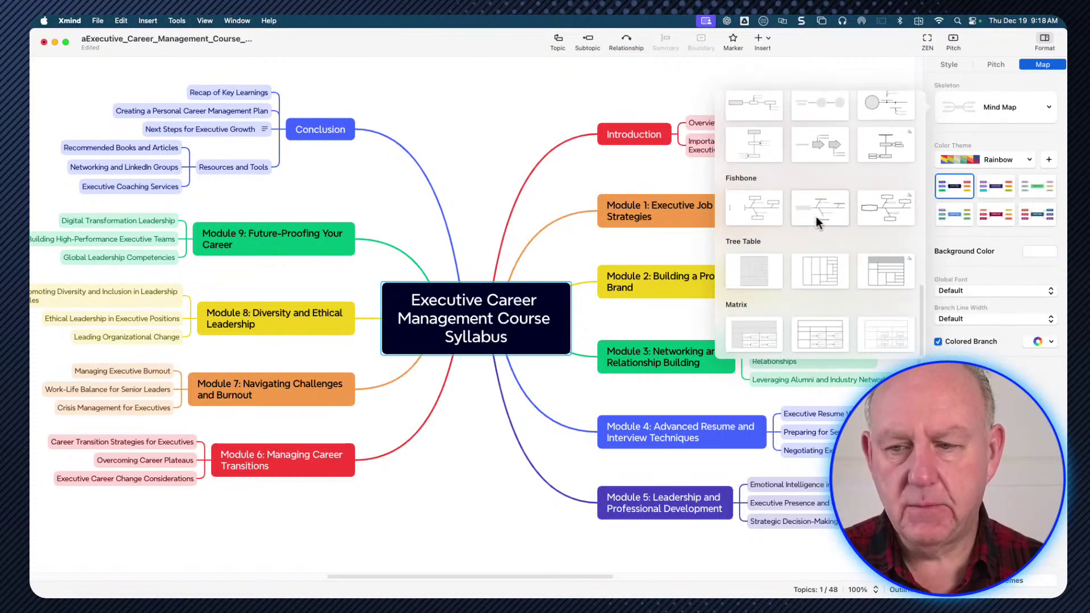
scroll(816, 216, "up", 3)
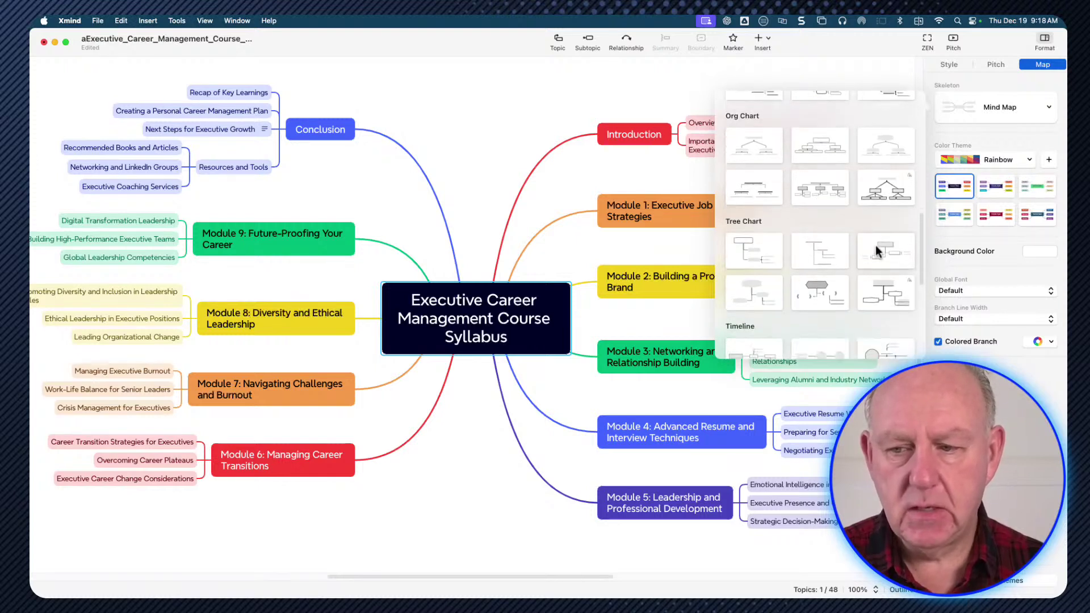
left_click(751, 250)
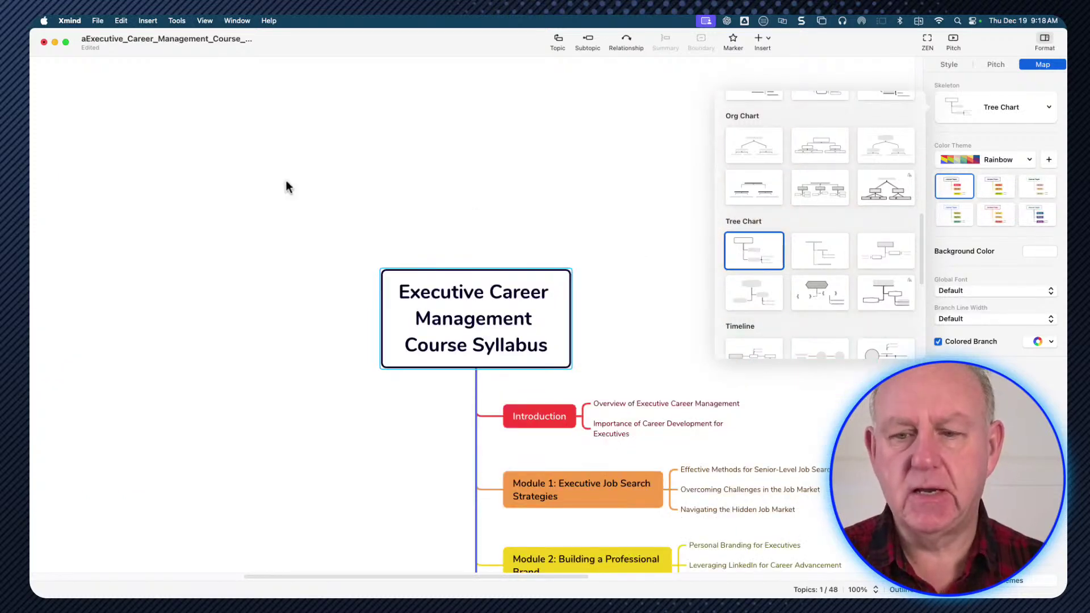
key("Escape")
scroll(297, 282, "down", 5)
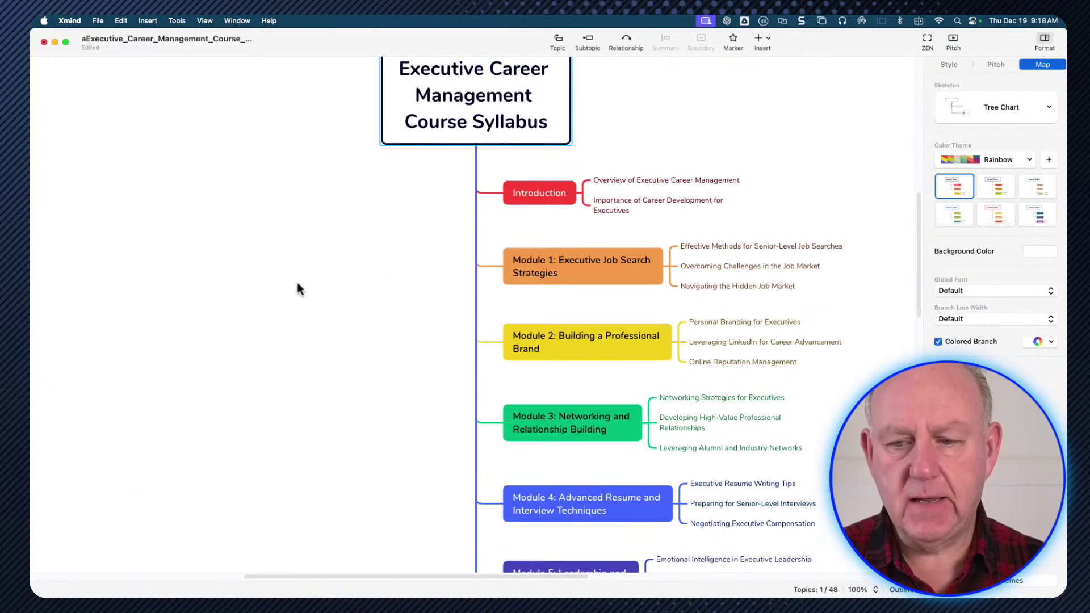
scroll(297, 283, "down", 4)
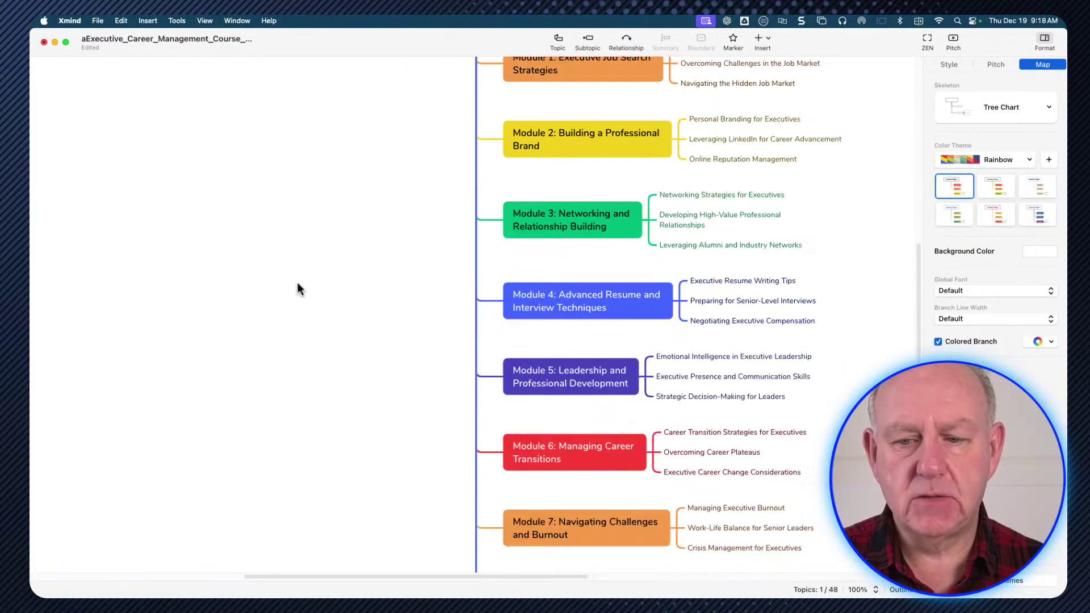
scroll(297, 282, "down", 3)
scroll(297, 282, "up", 5)
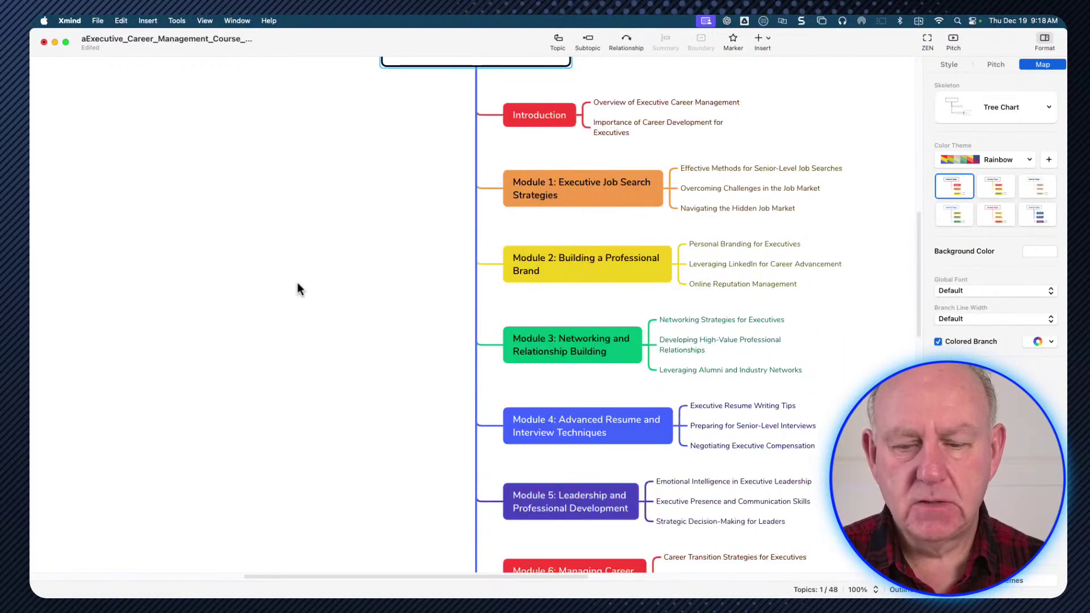
scroll(297, 289, "up", 3)
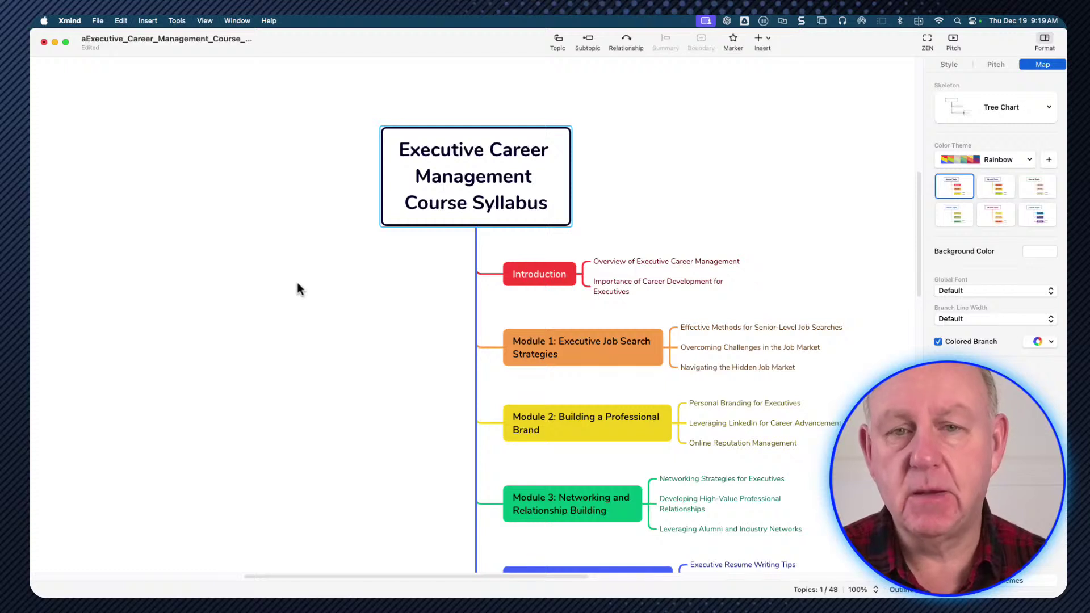
Step: Minimize the syllabus and untitled map windows and switch to the Claude chat on creating focused mini-courses
left_click(55, 42)
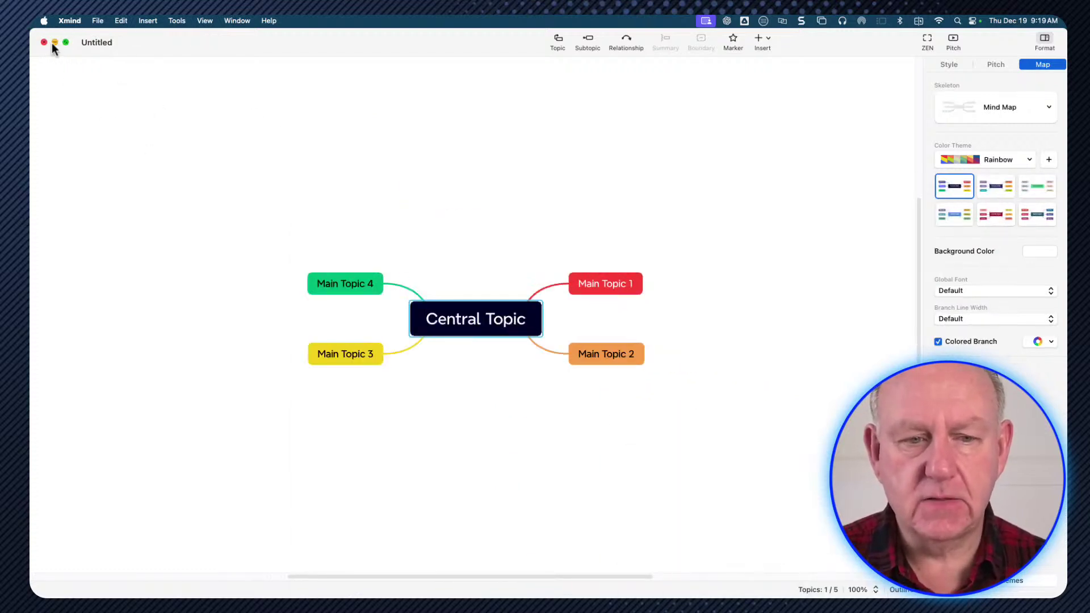
left_click(54, 42)
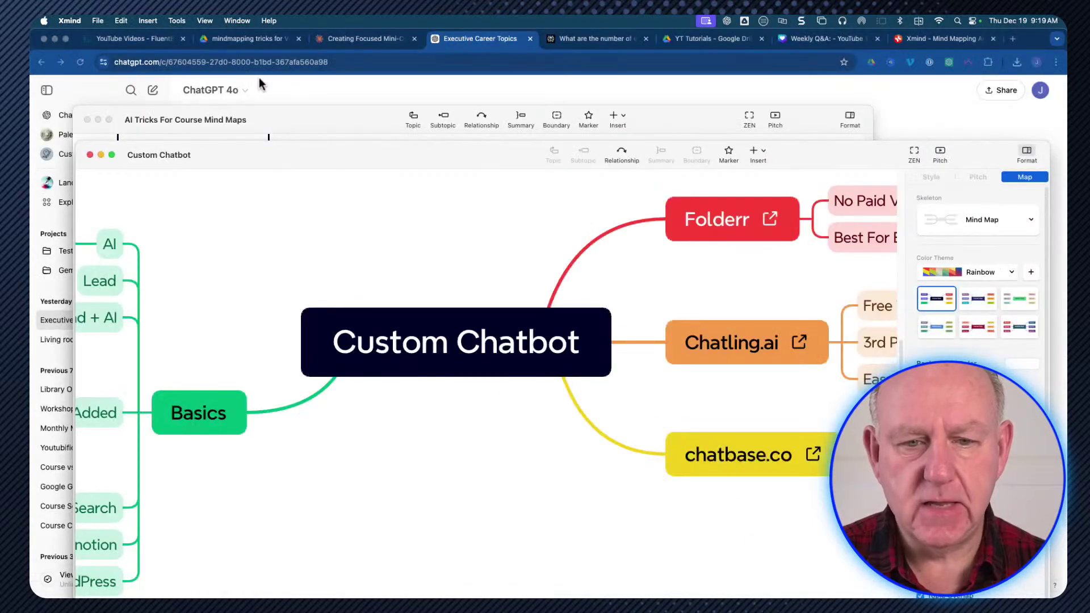
left_click(373, 39)
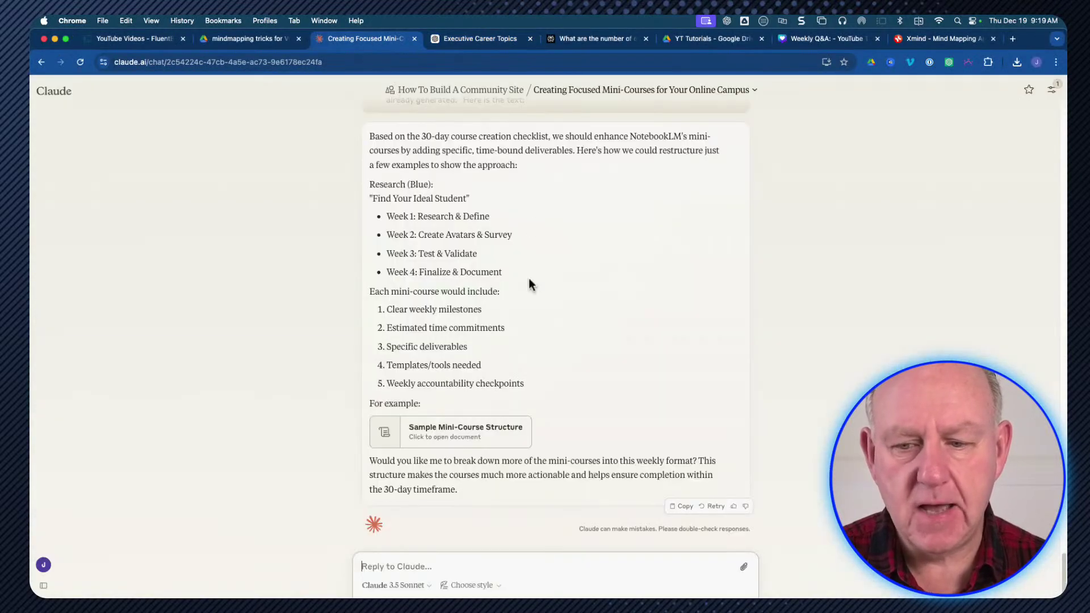
Step: Close the YouTube browser window and switch to the aExecutive_Career_Management_Course_Syllabus map in Xmind
left_click(424, 438)
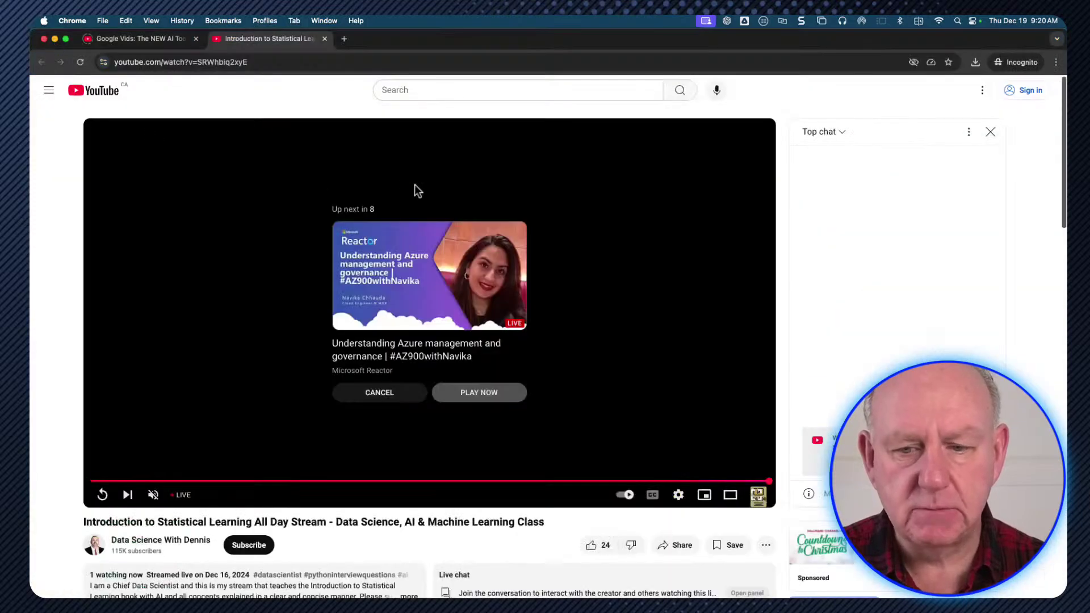
left_click(43, 39)
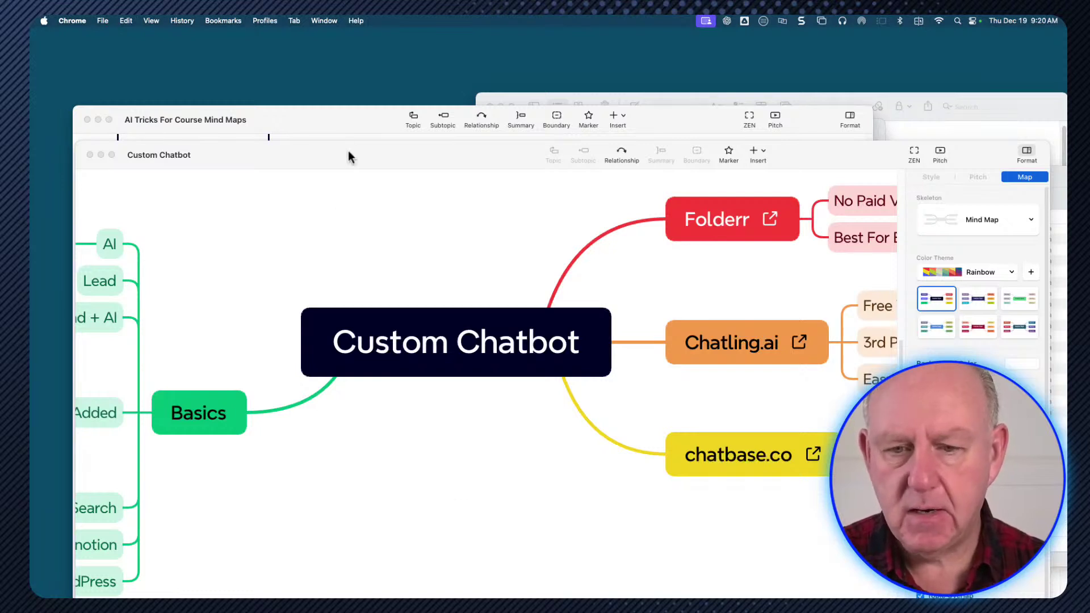
left_click(321, 21)
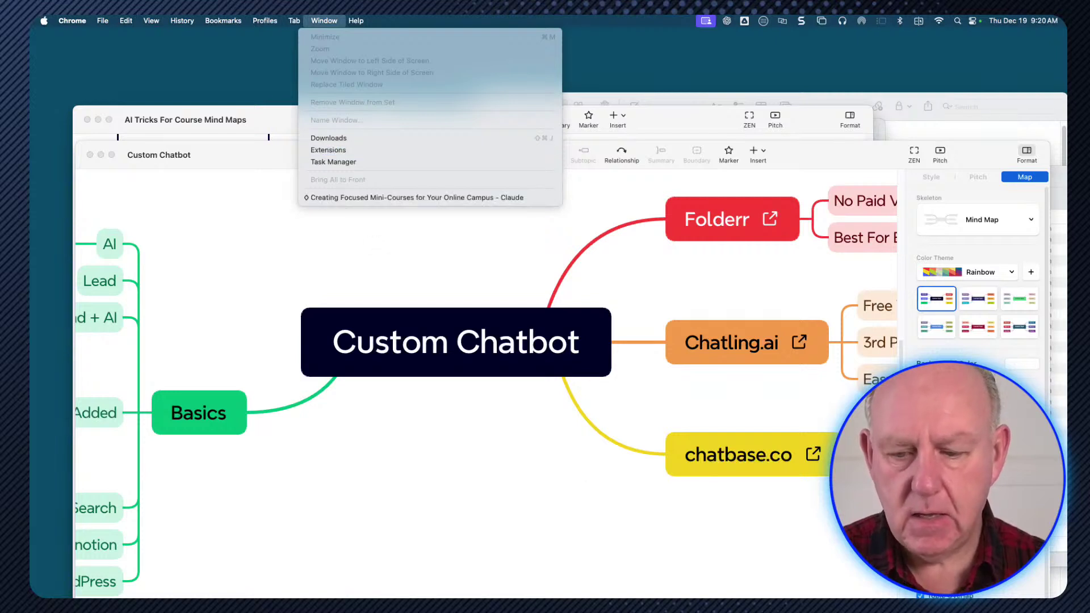
left_click(737, 556)
mouse_move(738, 593)
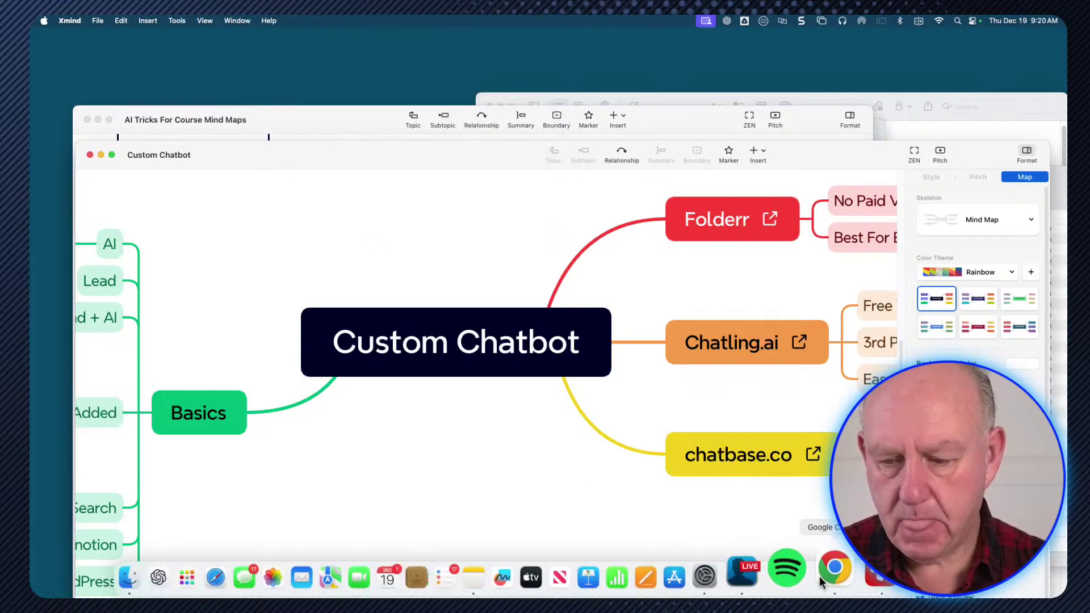
right_click(855, 575)
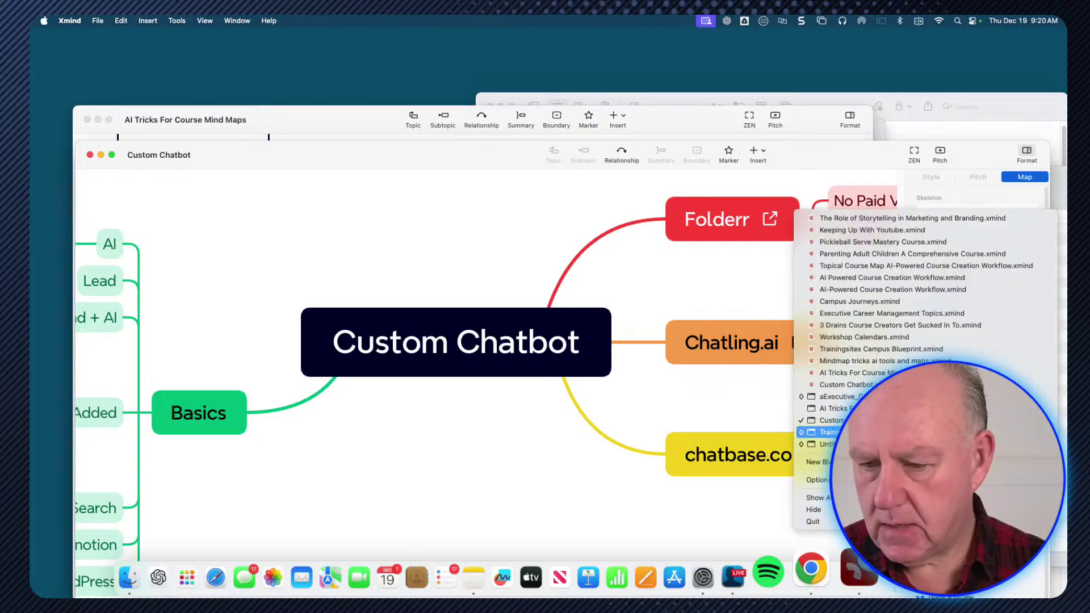
left_click(886, 396)
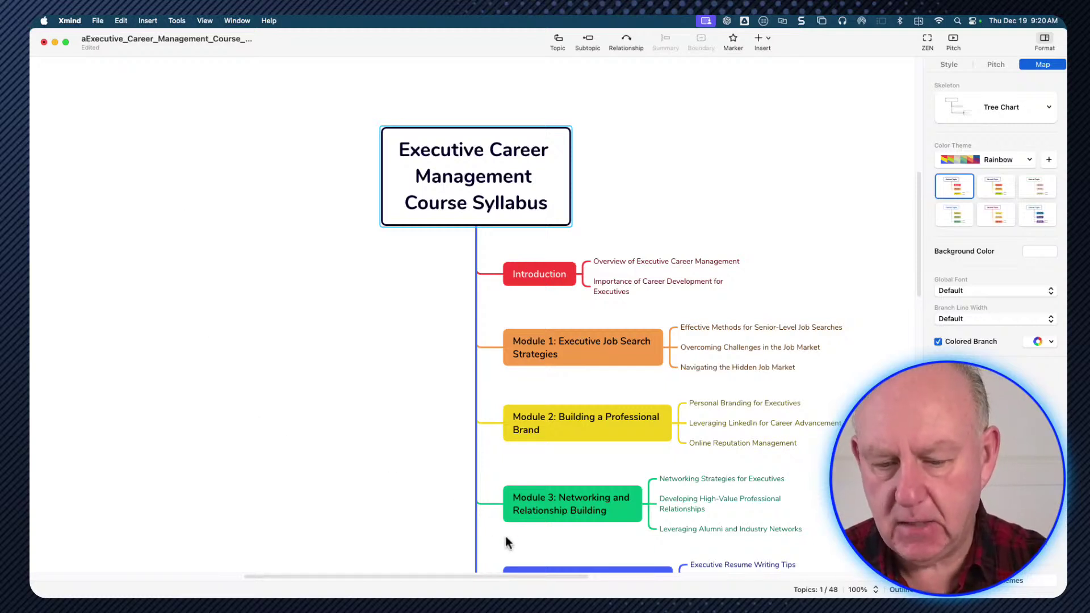
Step: Reorder the modules by moving Module 1 below Modules 2 and 3, and return it to directly after the Introduction
left_click(534, 570)
left_click_drag(559, 579, 631, 582)
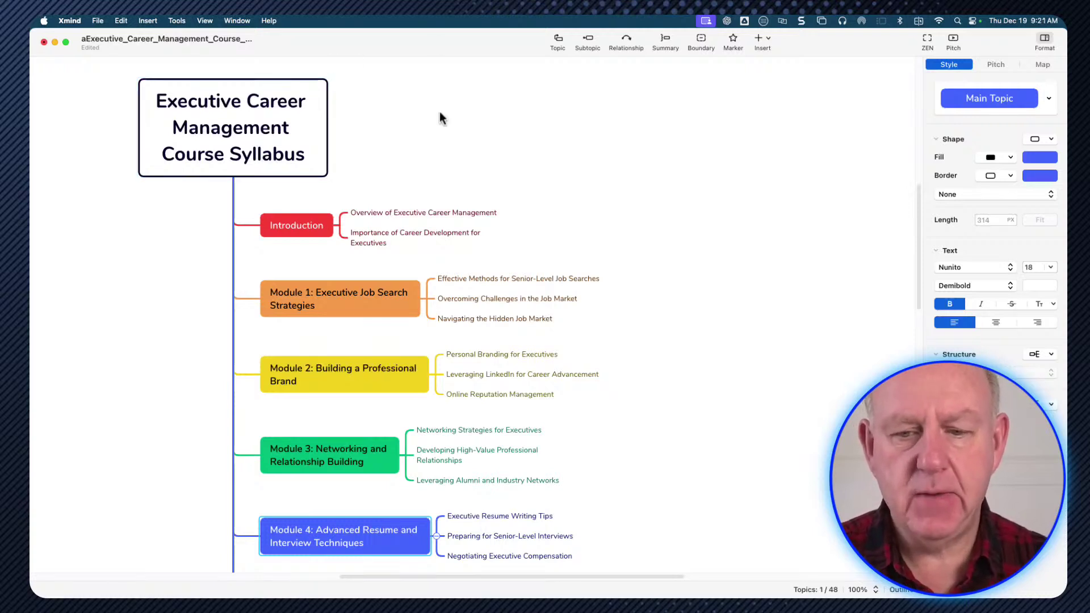
left_click(414, 215)
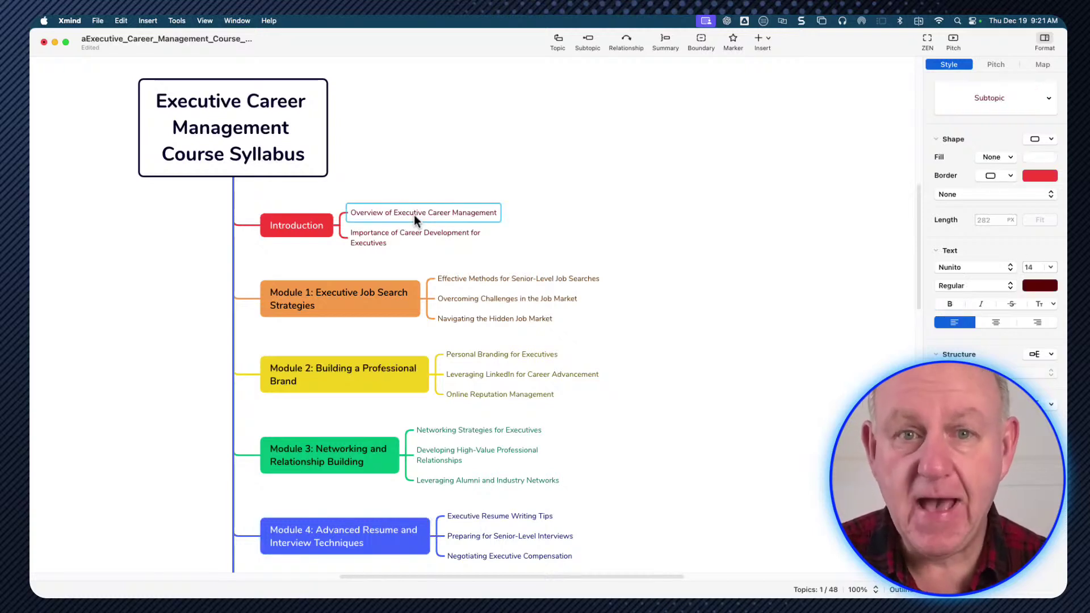
left_click_drag(348, 291, 335, 396)
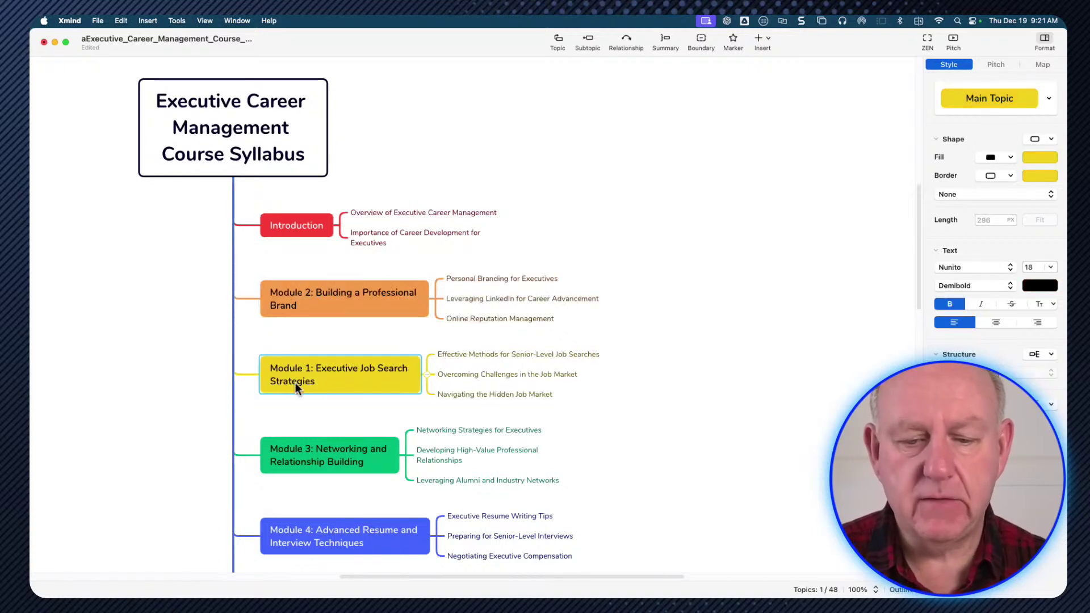
left_click_drag(298, 451, 299, 340)
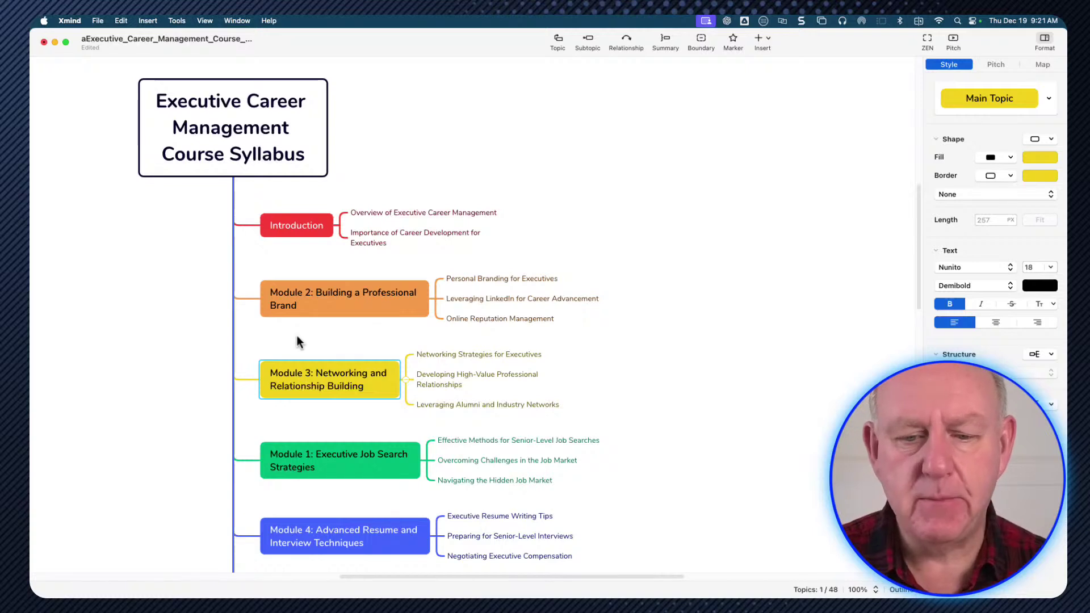
left_click_drag(327, 464, 327, 286)
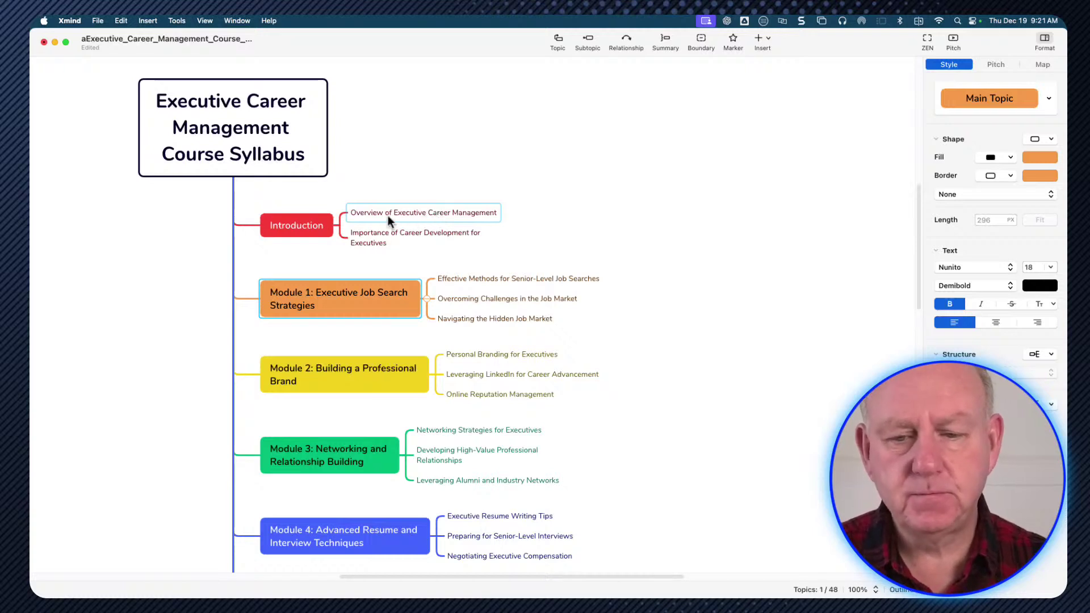
Step: Add two subtopics named "TP 1" and "TP2" under Overview of Executive Career Management
left_click(442, 214)
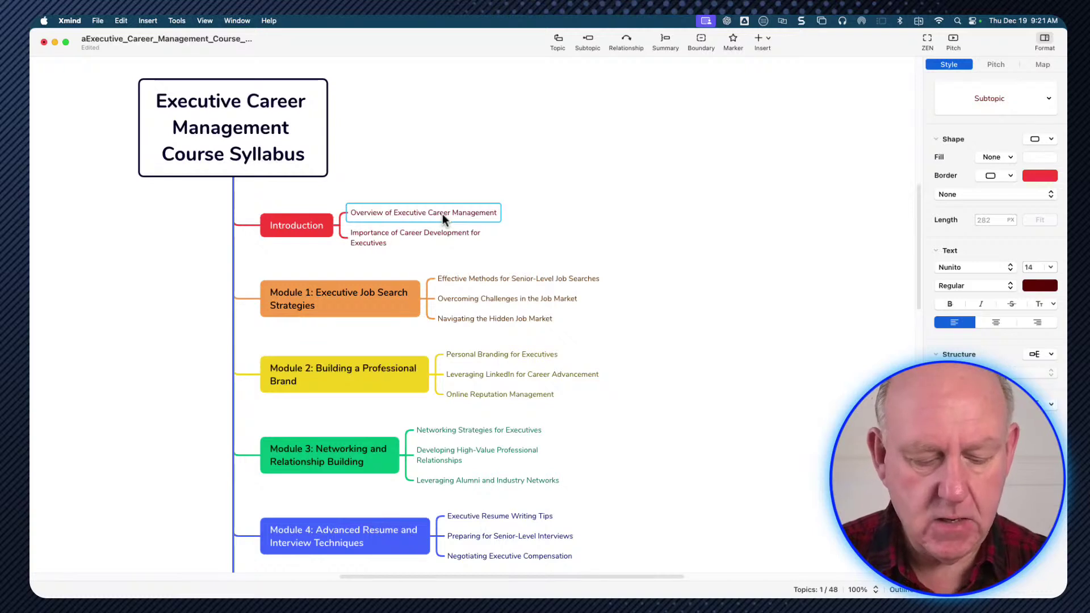
key("Tab")
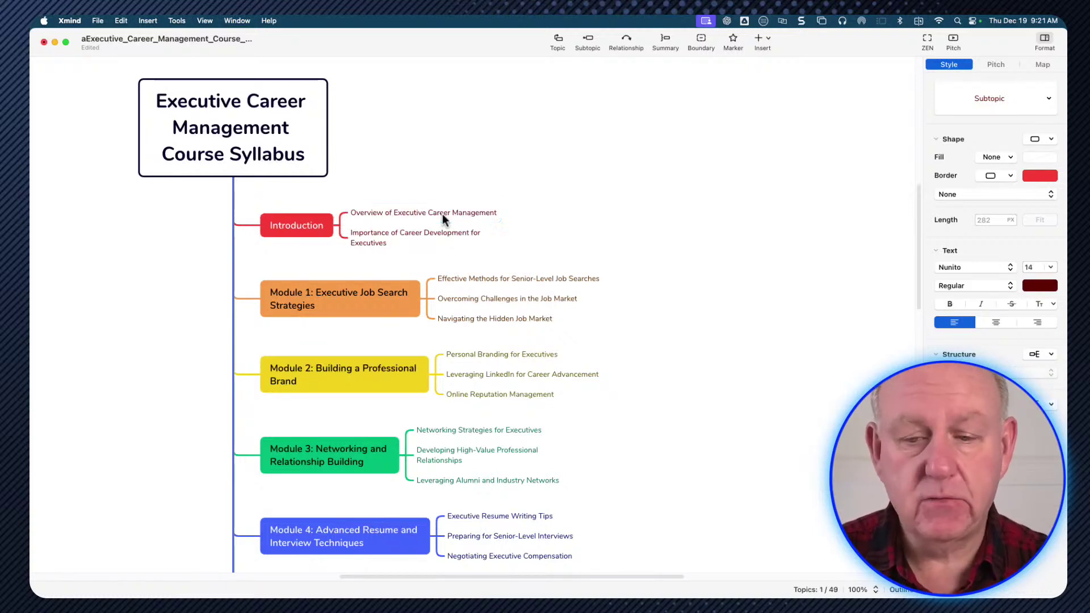
type("T")
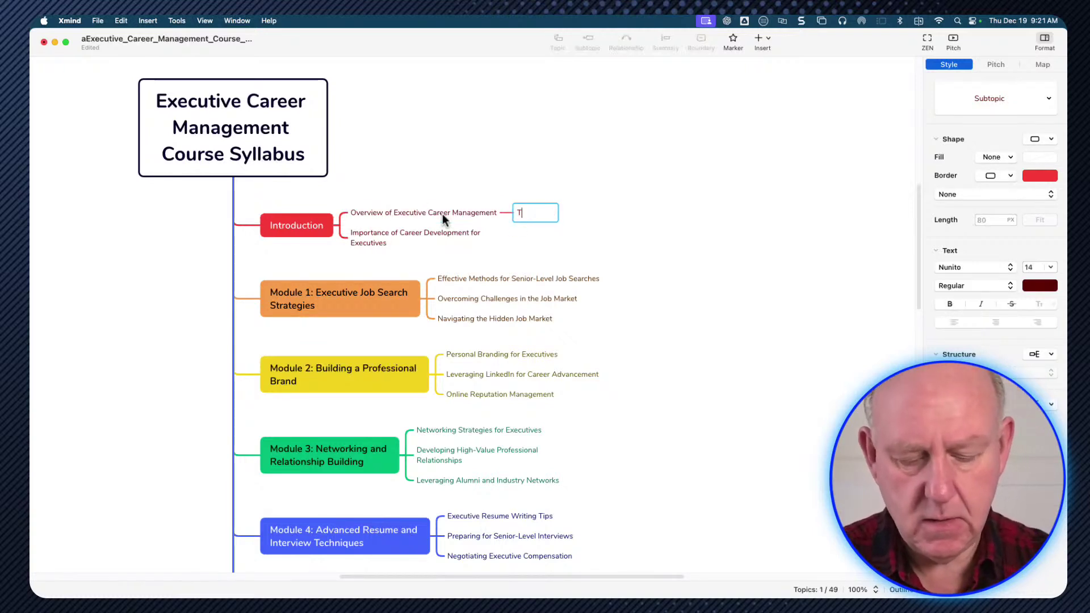
type("P 1")
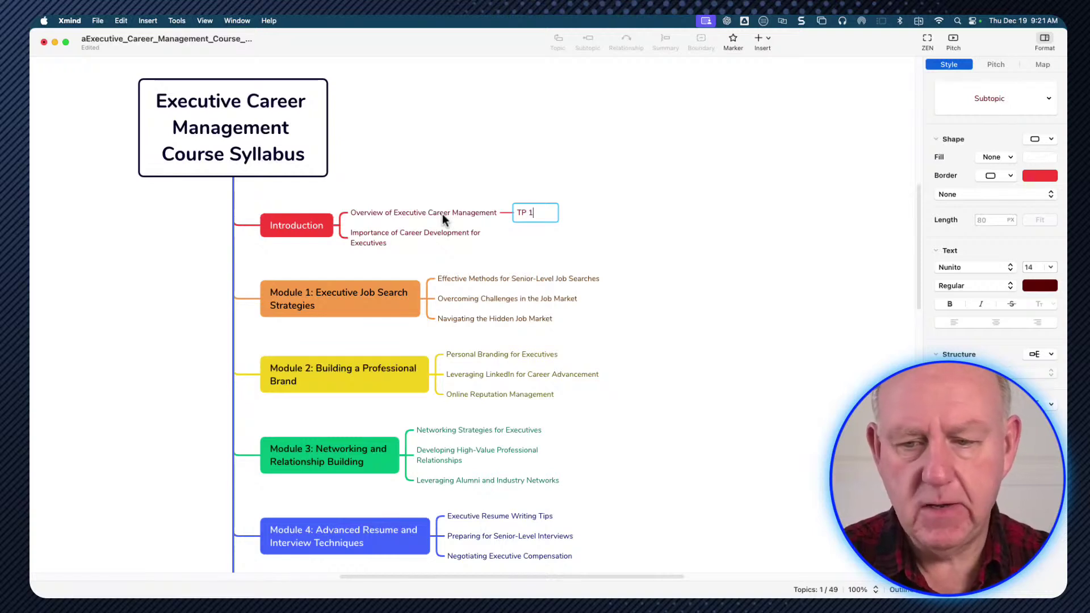
key("Return")
key("Return")
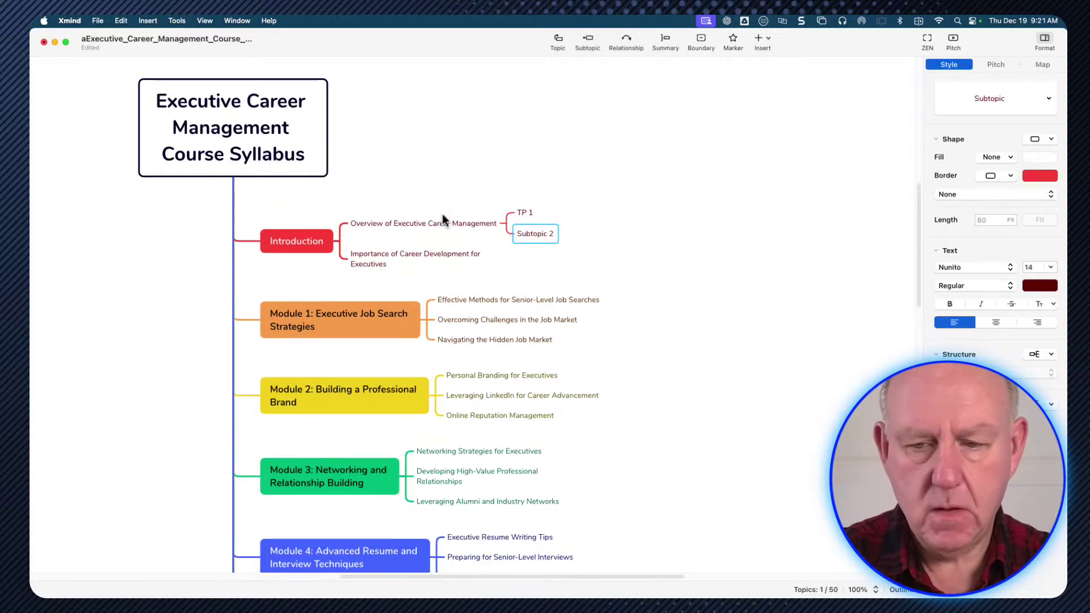
type("T")
type("P")
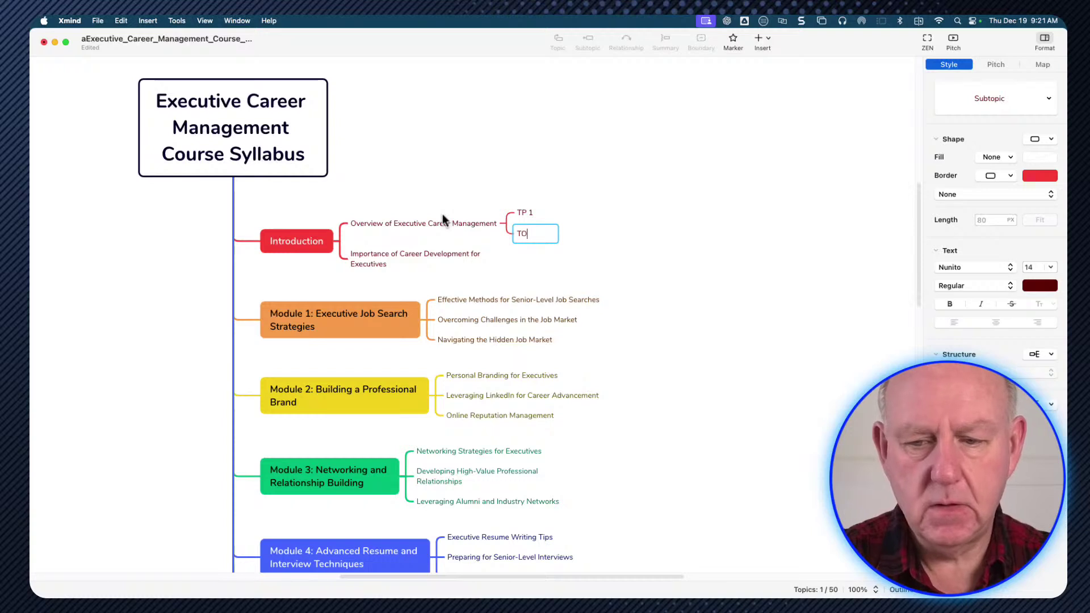
key("BackSpace")
type("P2")
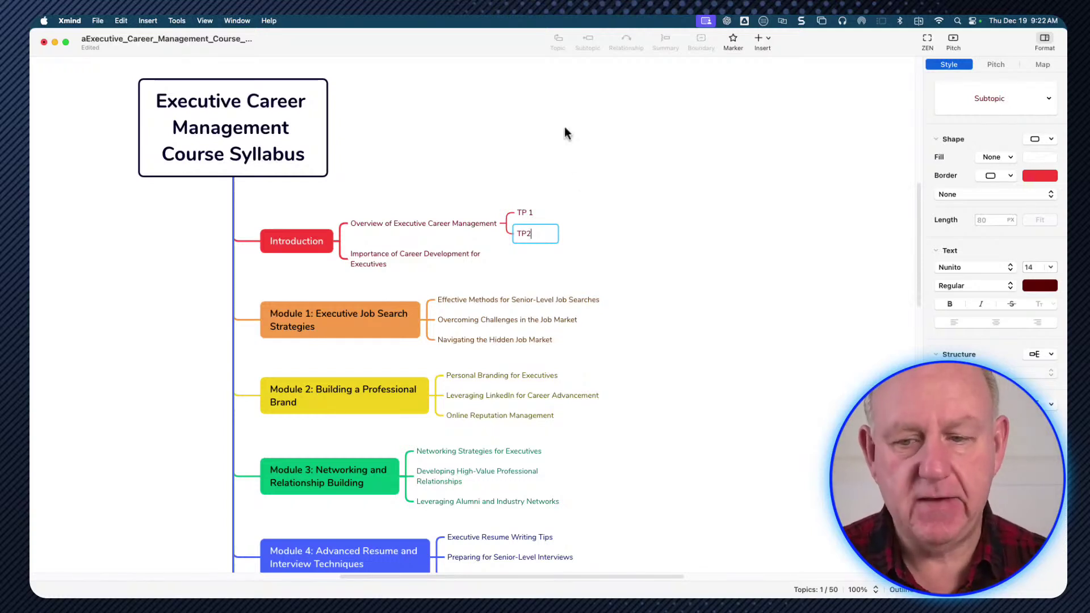
left_click(452, 241)
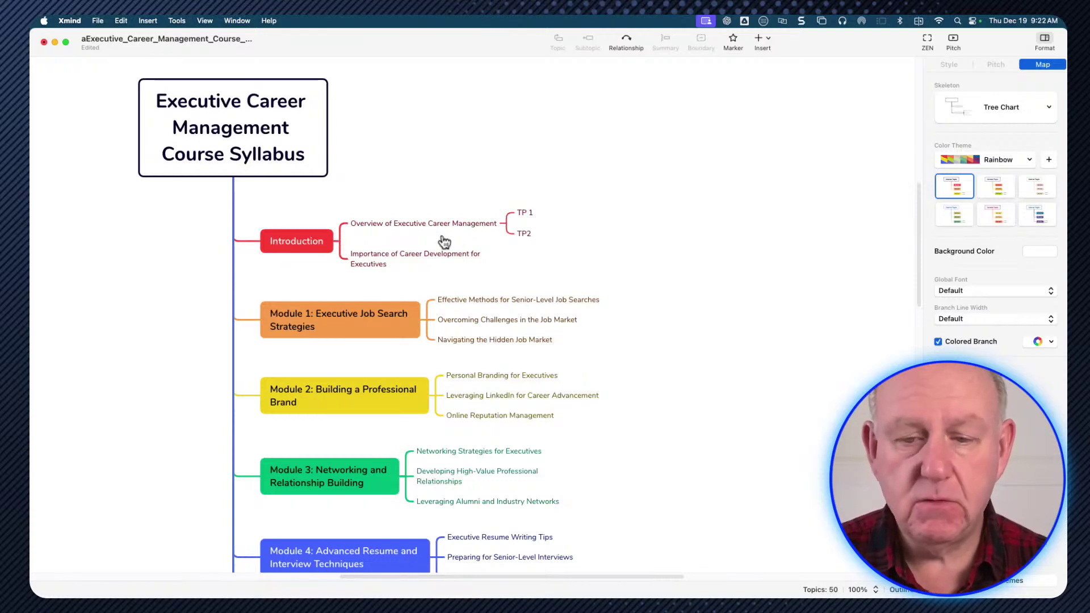
left_click(526, 211)
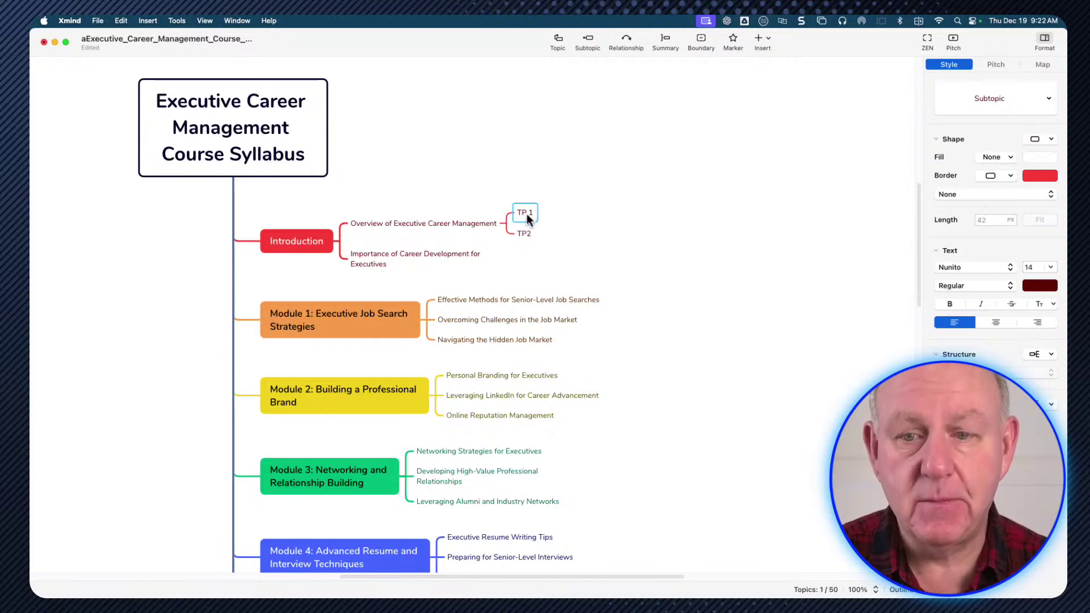
right_click(527, 210)
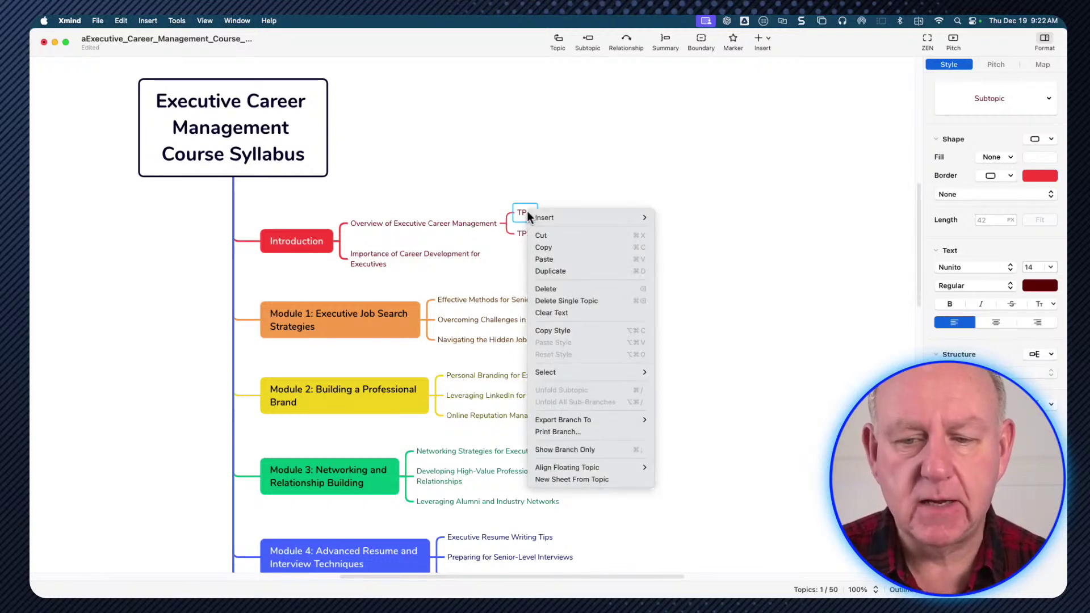
mouse_move(560, 219)
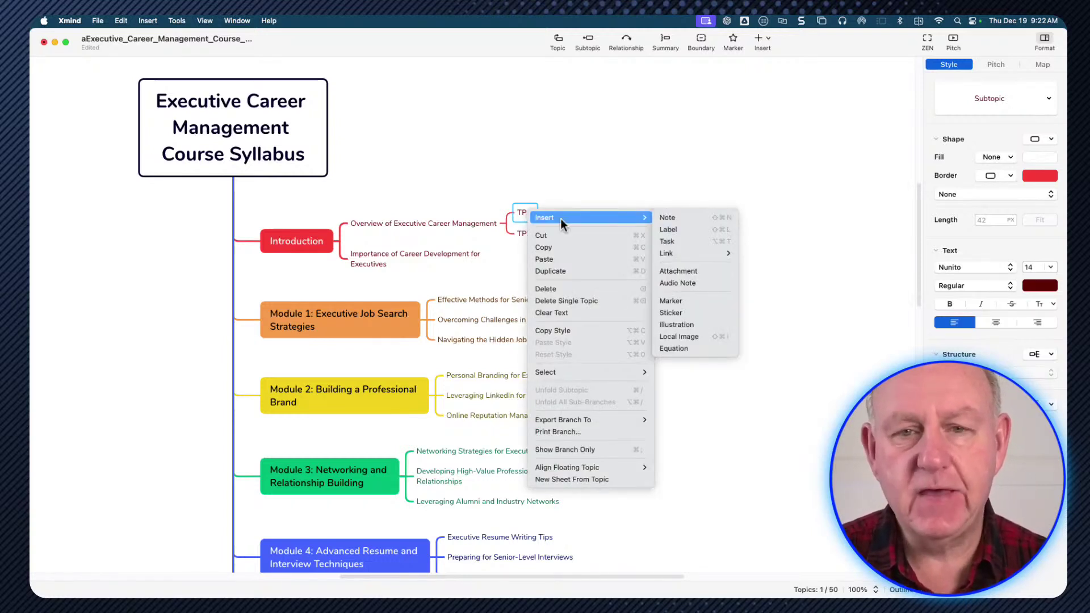
mouse_move(672, 251)
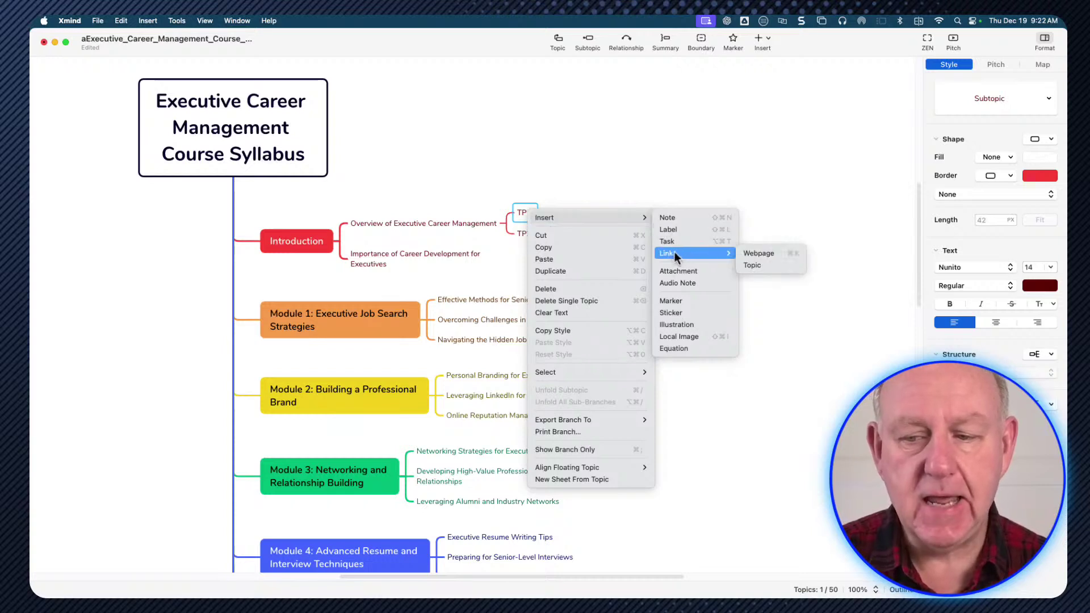
left_click(761, 253)
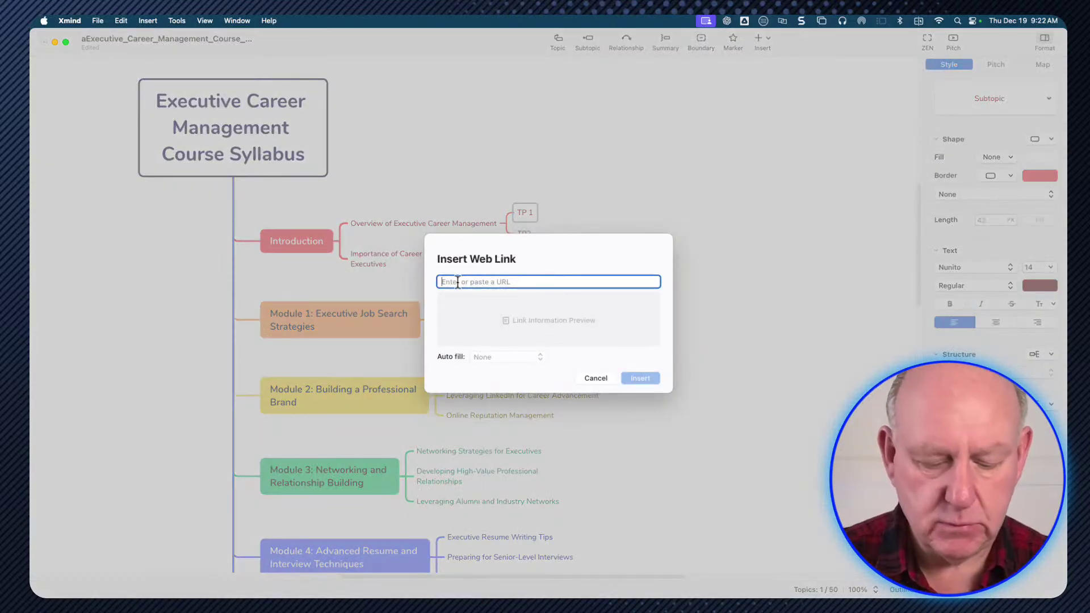
type("http://trainihngsit")
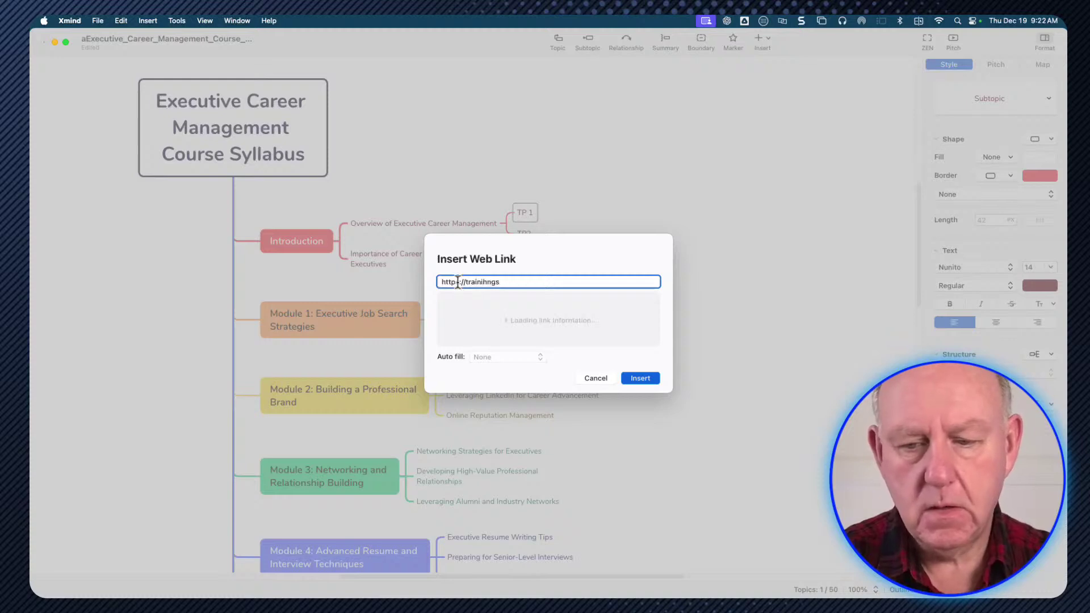
key("BackSpace")
key("BackSpace")
key("BackSpace")
key("BackSpace")
key("BackSpace")
key("BackSpace")
type("ing")
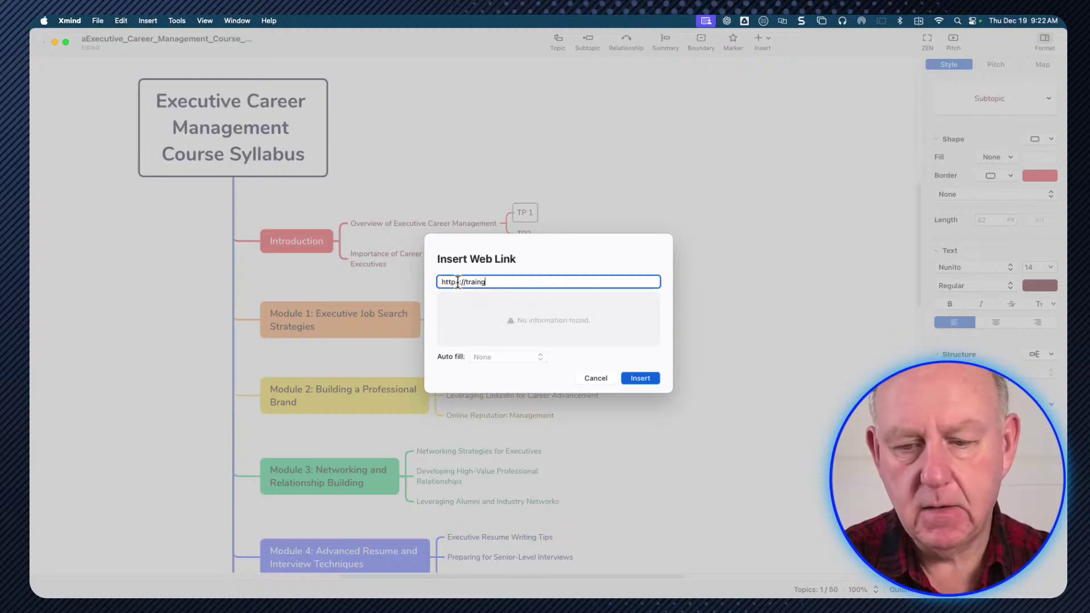
key("BackSpace")
type("ingsites.io")
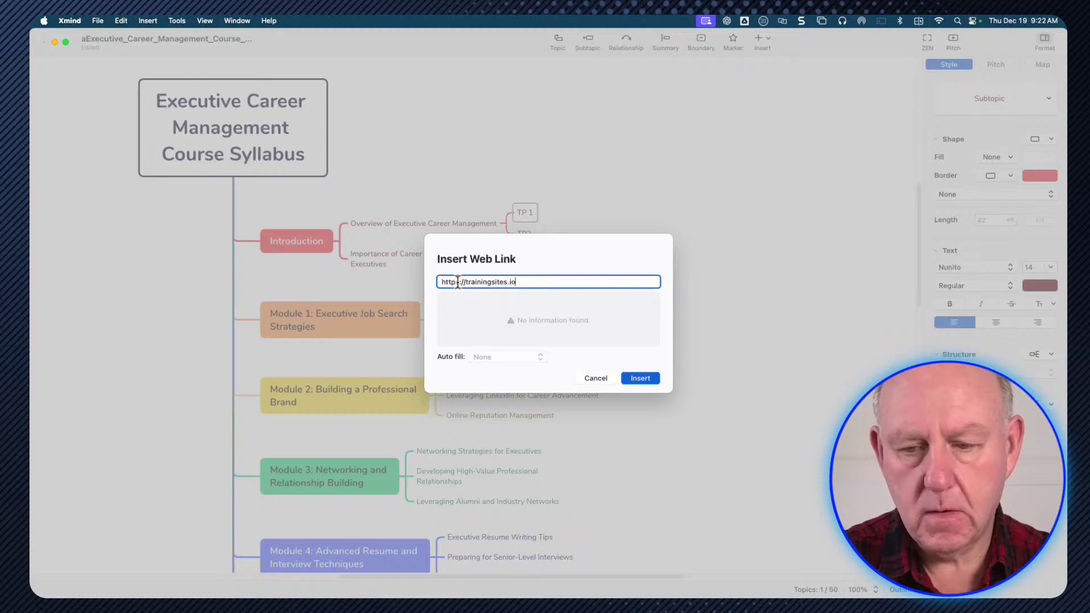
left_click(458, 281)
type("s")
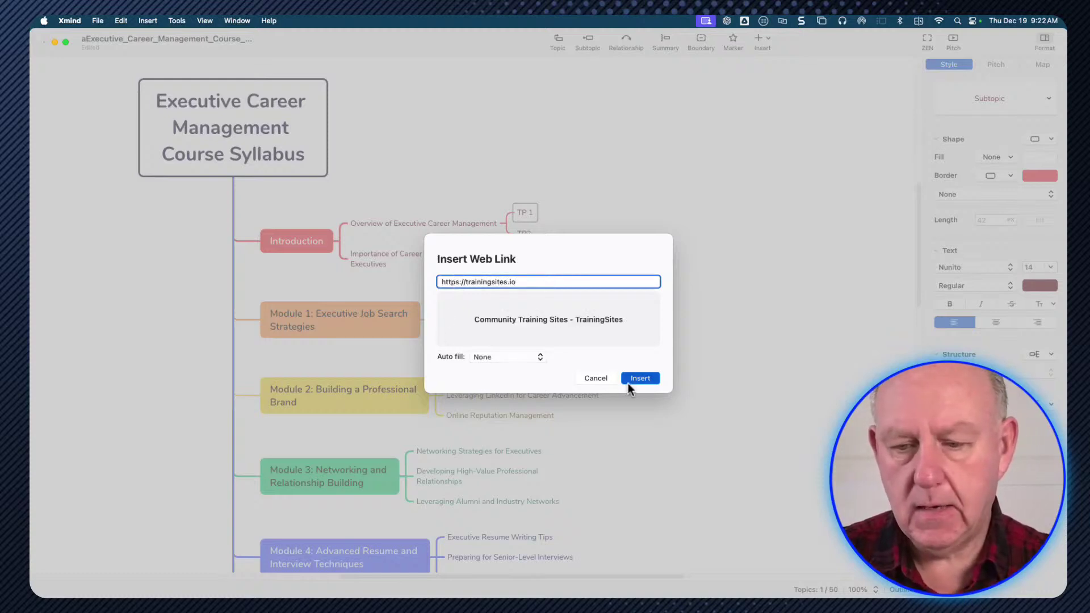
left_click(630, 379)
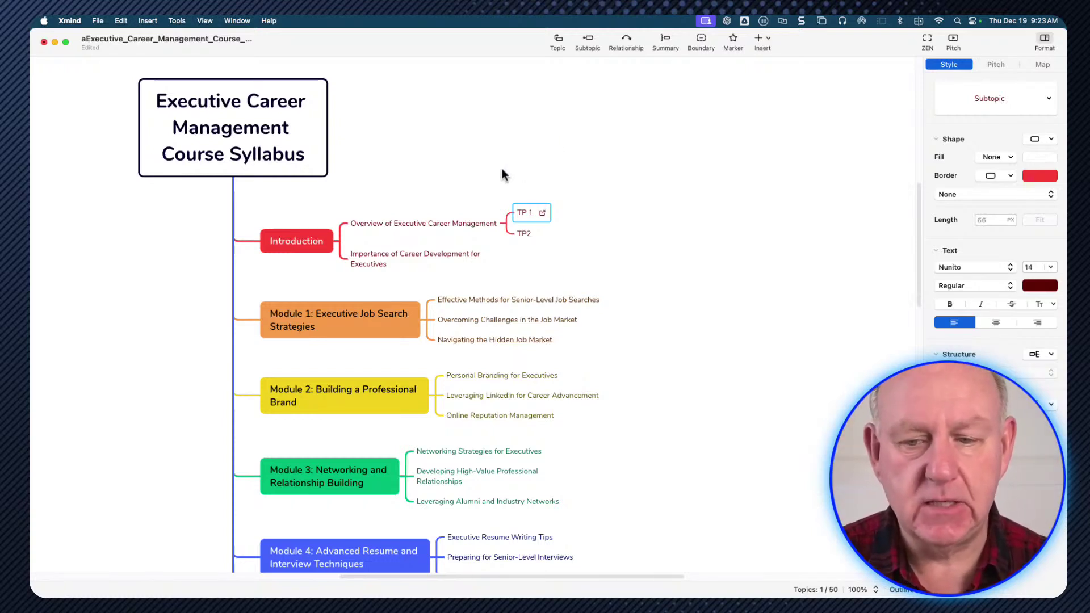
Step: Add a note to the TP2 subtopic with the text "fjklsajfkls" on its first line
right_click(520, 234)
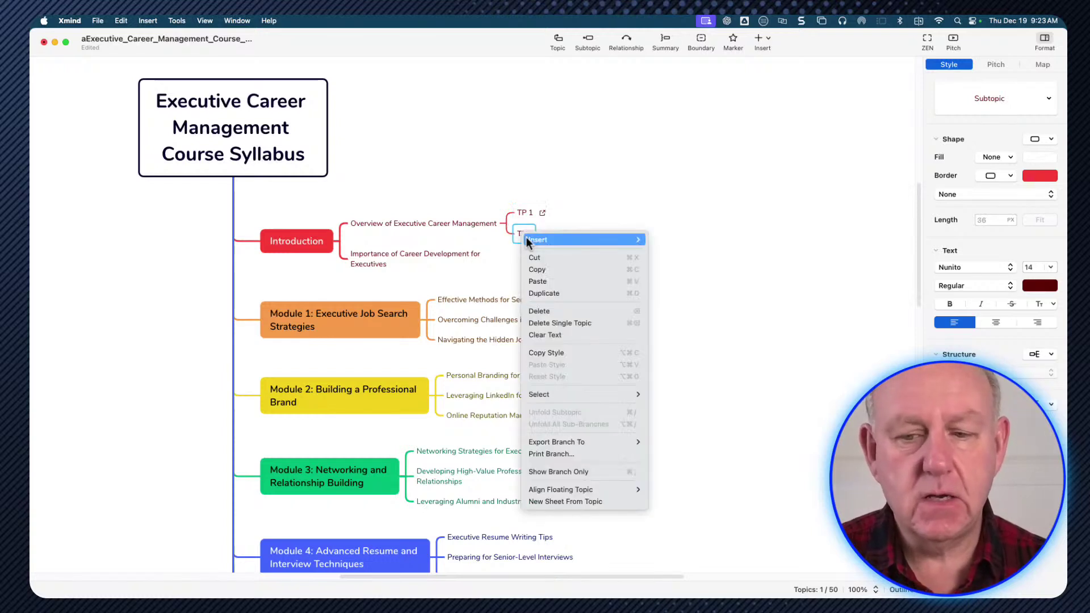
mouse_move(526, 238)
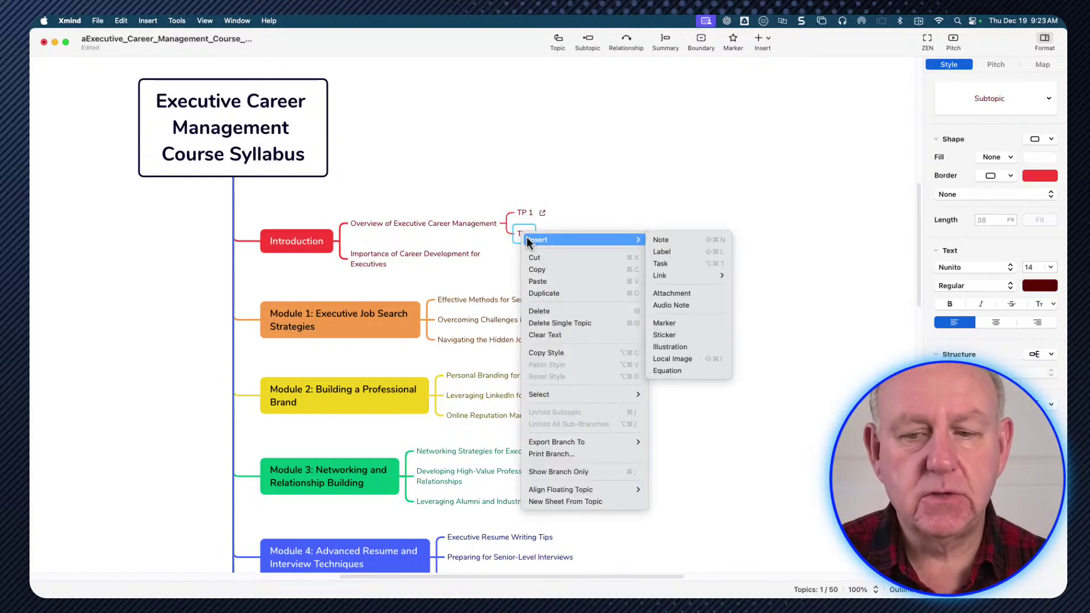
left_click(668, 242)
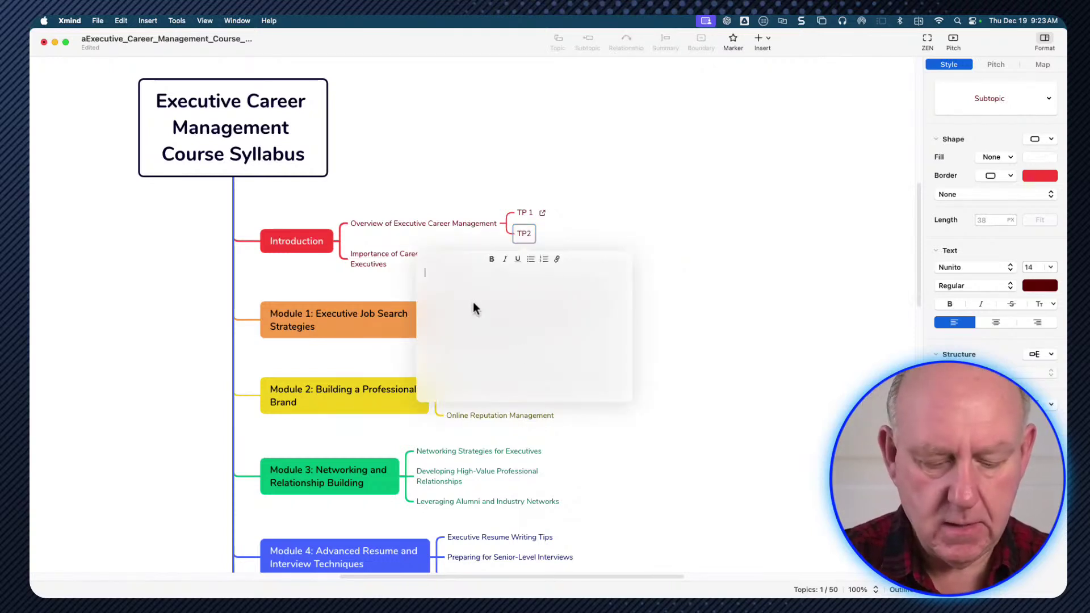
type("fjklsajfkls")
key("Return")
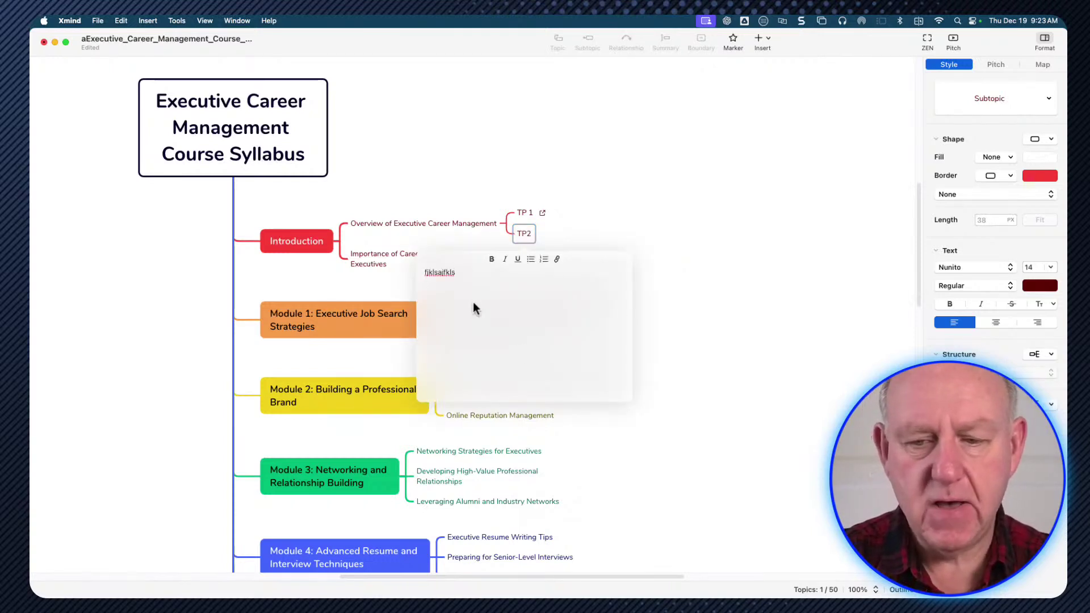
left_click(532, 259)
type("ht")
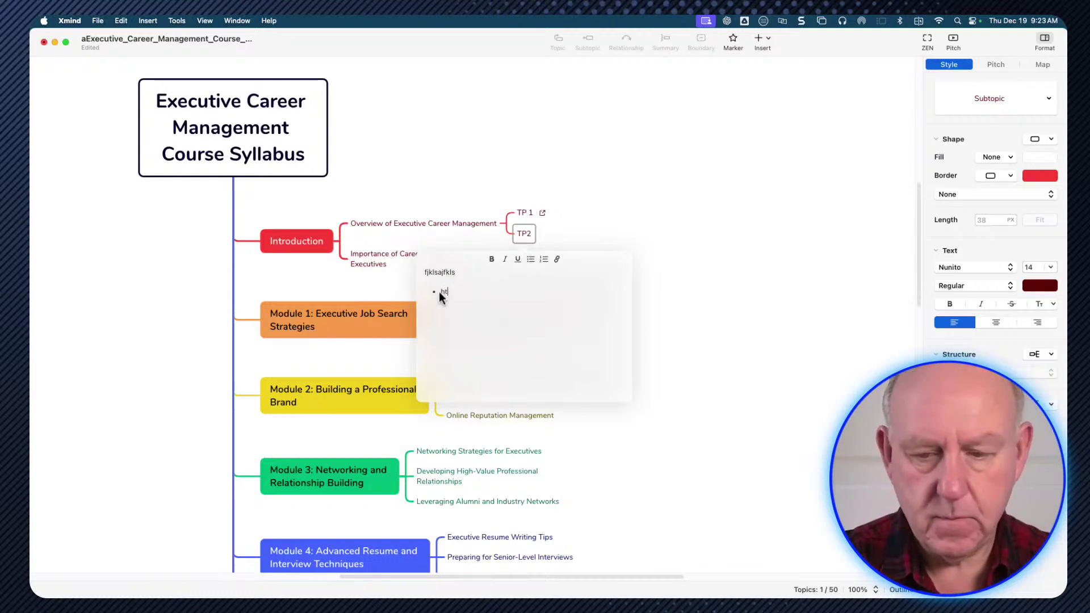
type("tps://training")
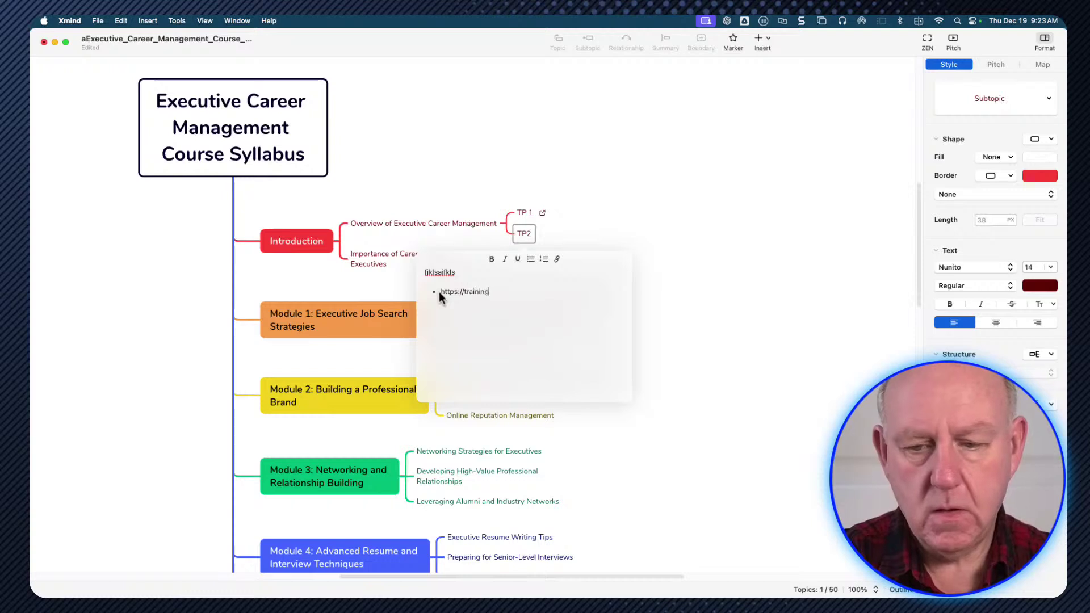
type("sites.io")
key("Return")
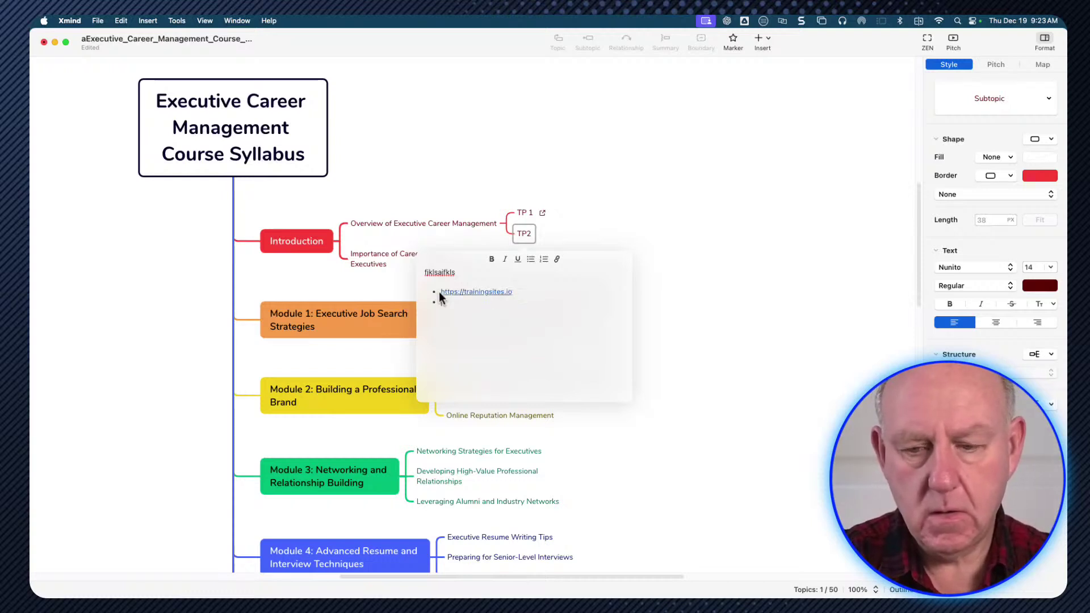
type("https:")
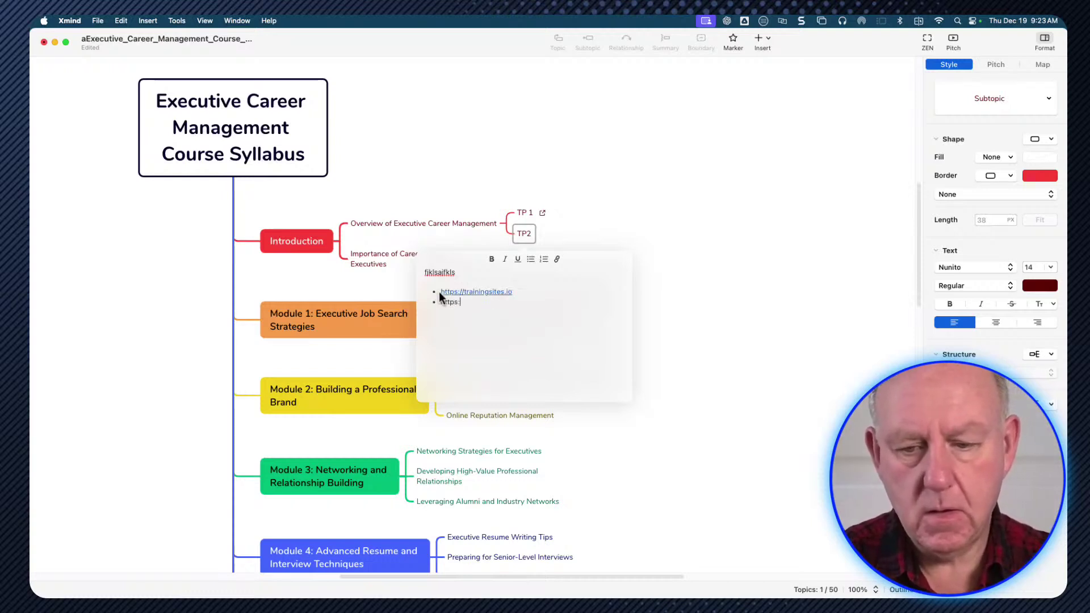
type("//trainin")
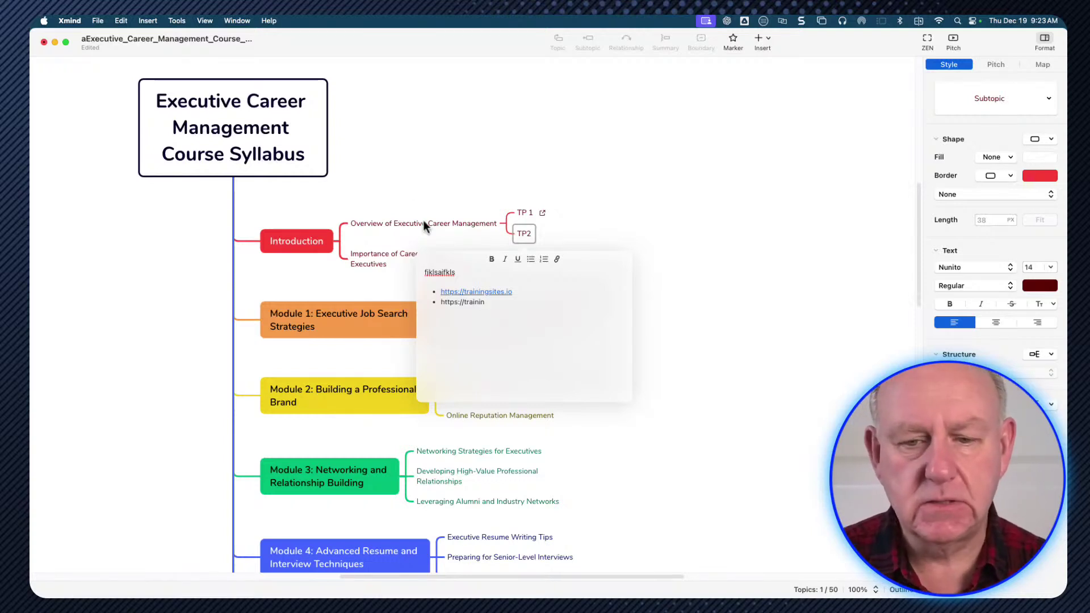
key("Escape")
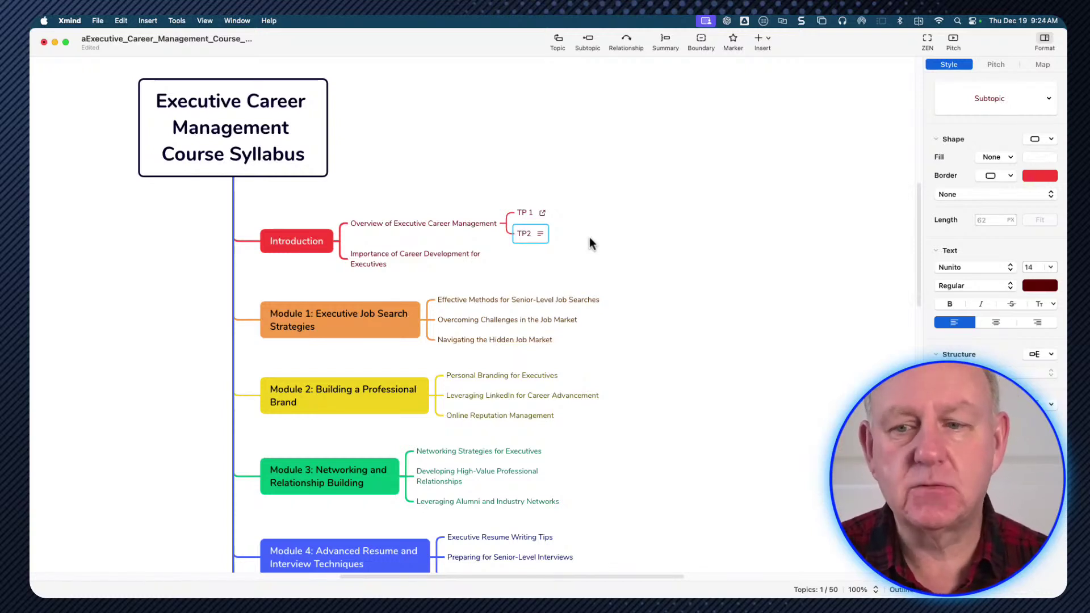
Step: Minimize the syllabus map and switch to Chrome to view the task on the YouTube Videos board
left_click(55, 43)
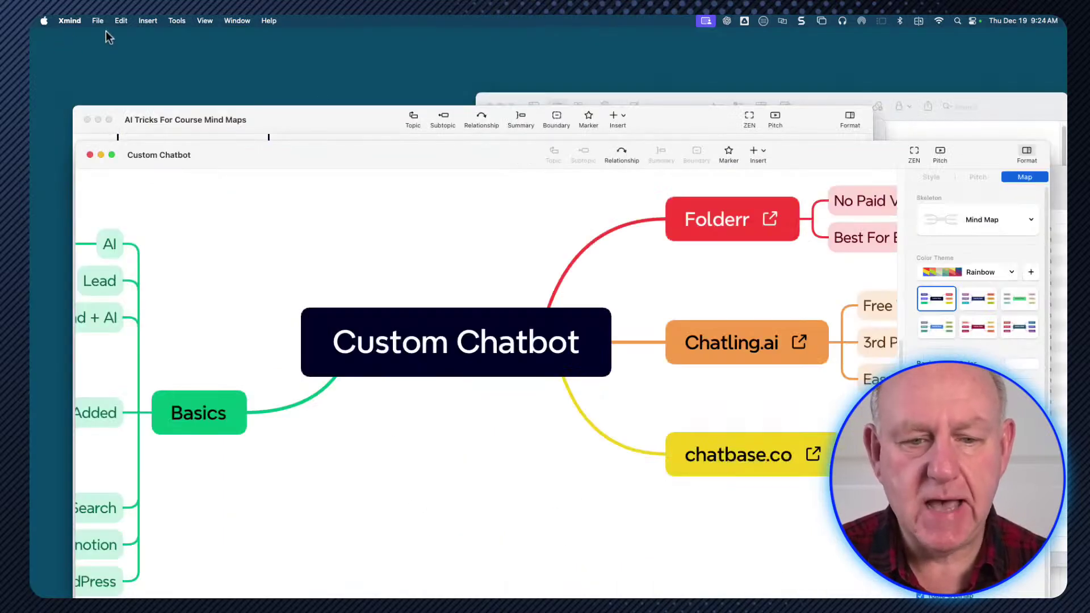
mouse_move(519, 585)
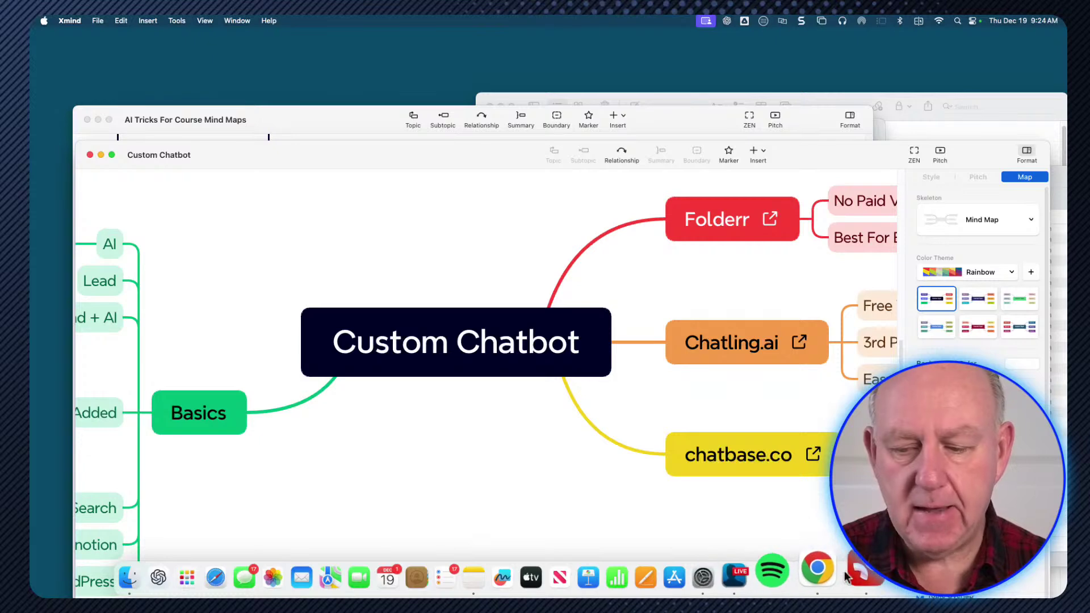
left_click(819, 568)
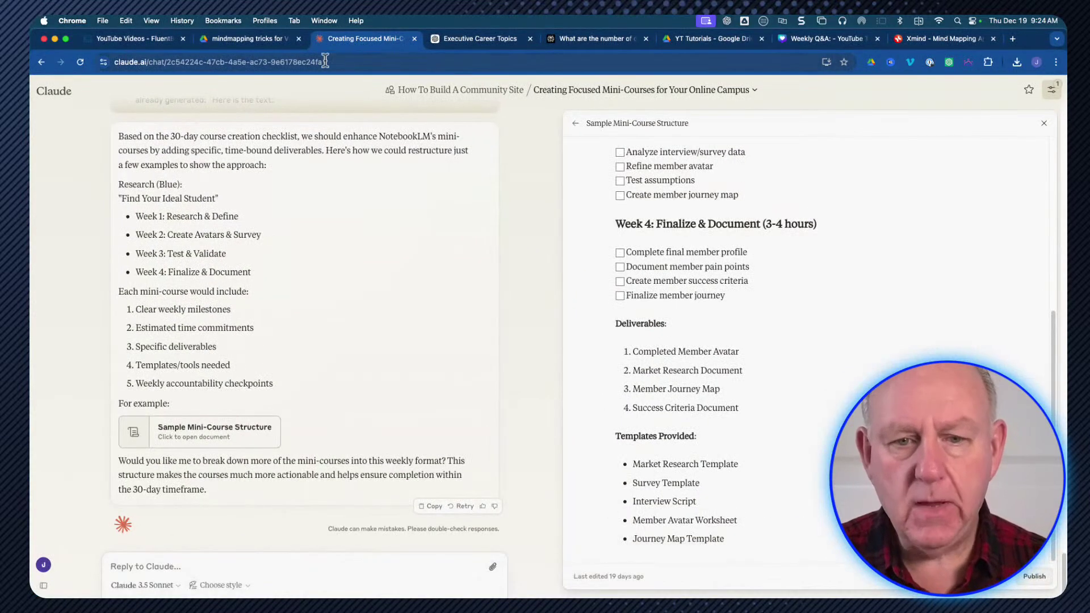
left_click(128, 38)
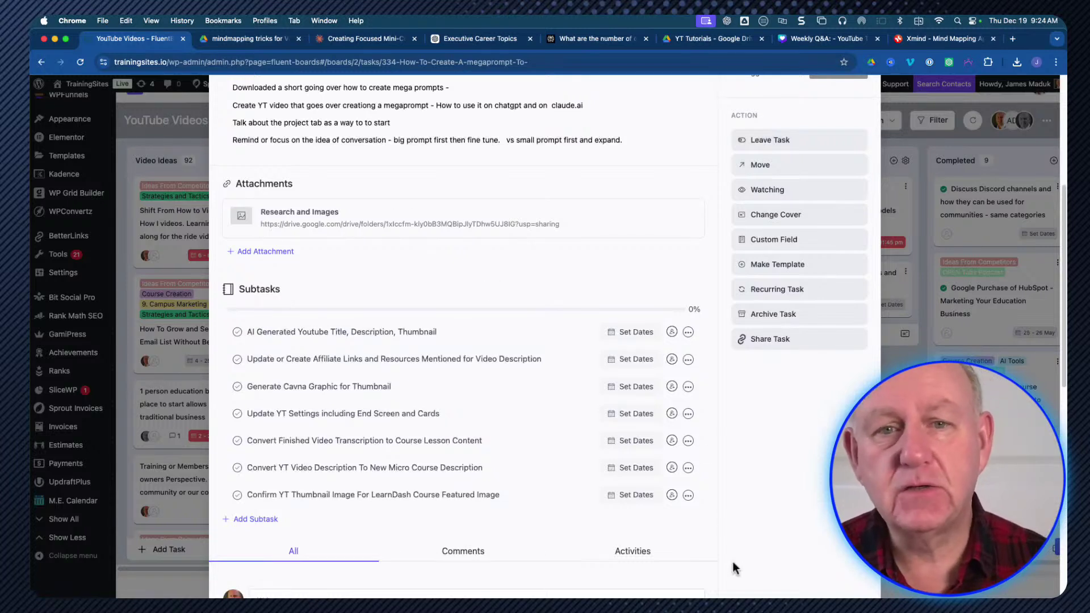
Step: Switch to Xmind and review the branches of the AI Tricks For Course Mind Maps map down to Main Topic 4
mouse_move(835, 596)
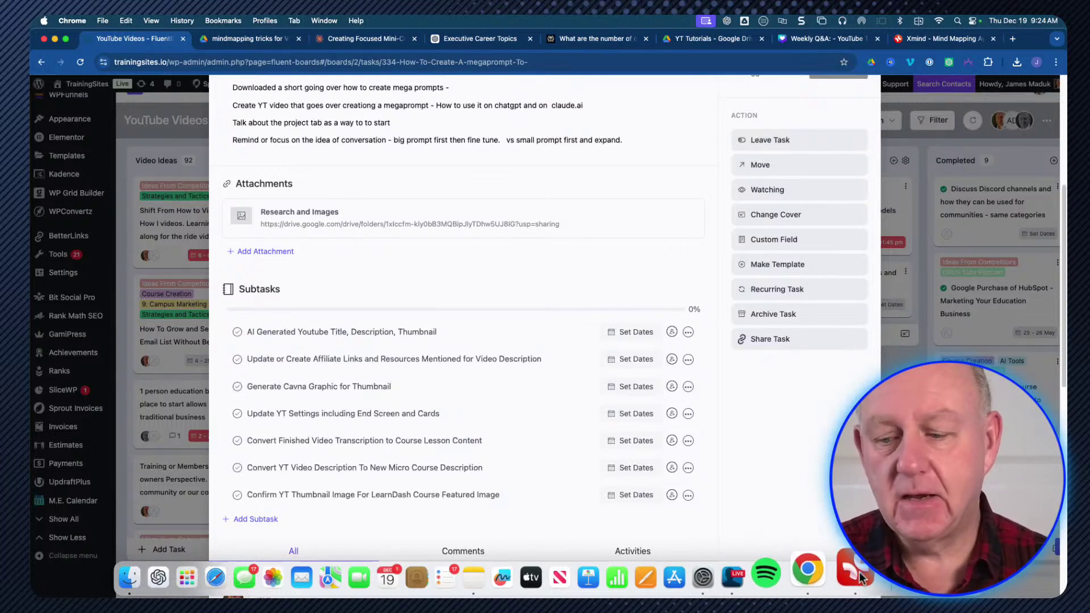
left_click(859, 572)
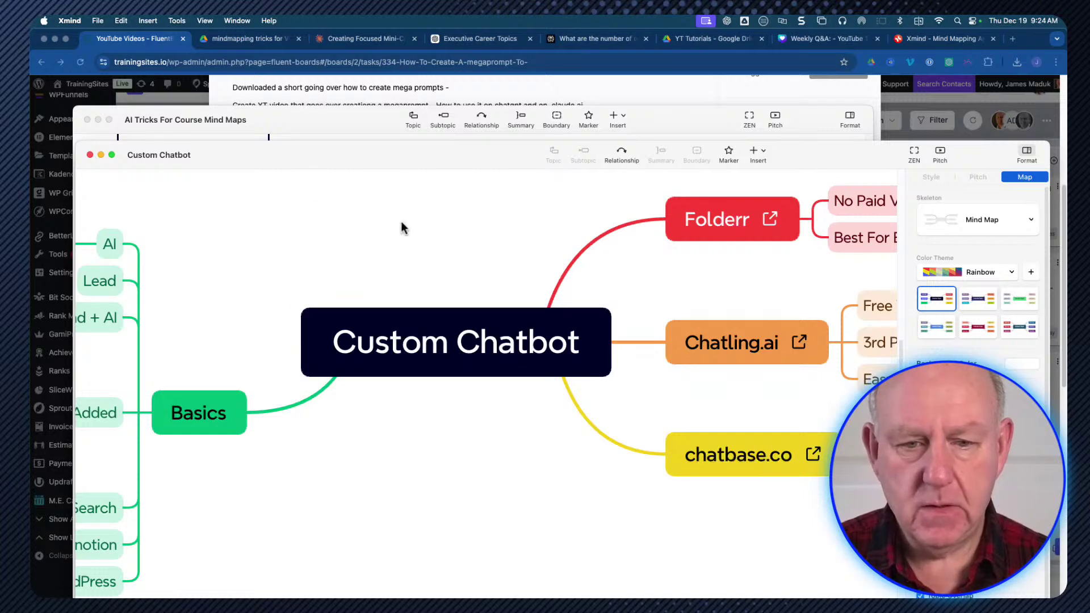
left_click(296, 117)
scroll(574, 248, "down", 1)
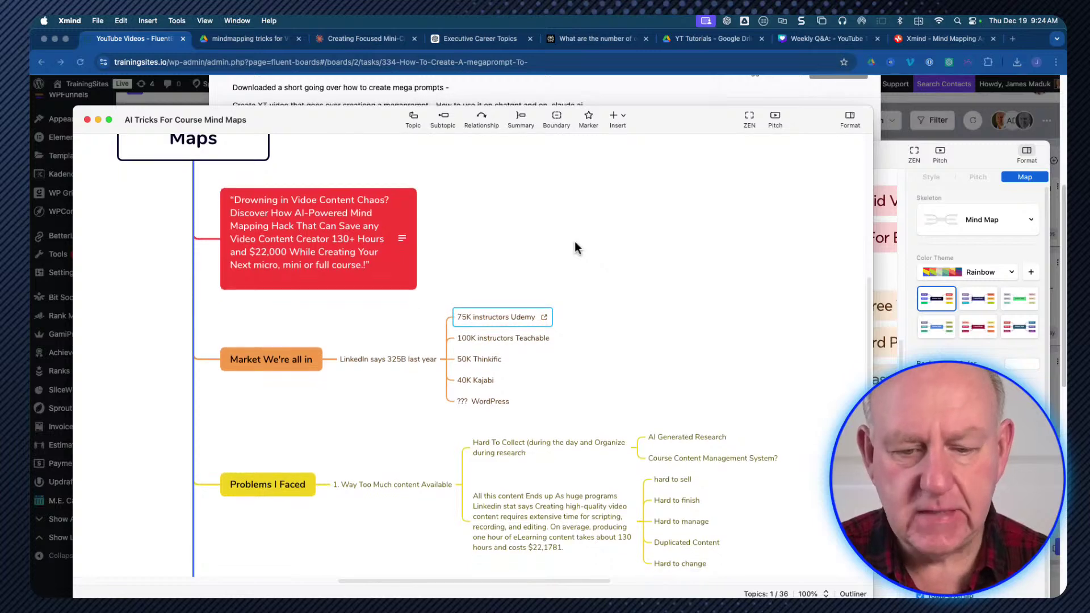
scroll(575, 248, "down", 5)
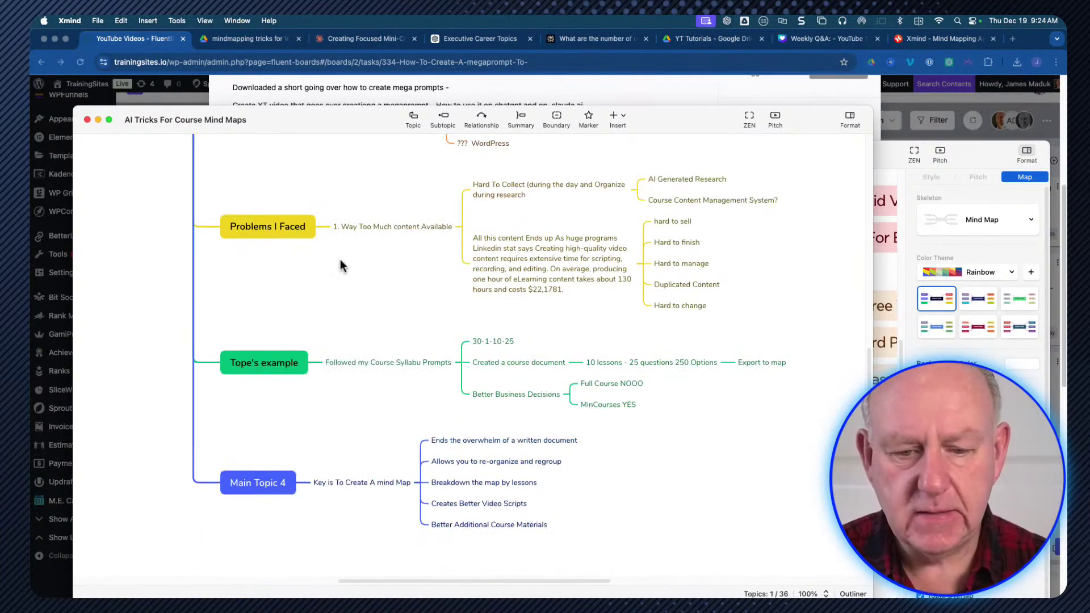
scroll(340, 265, "down", 1)
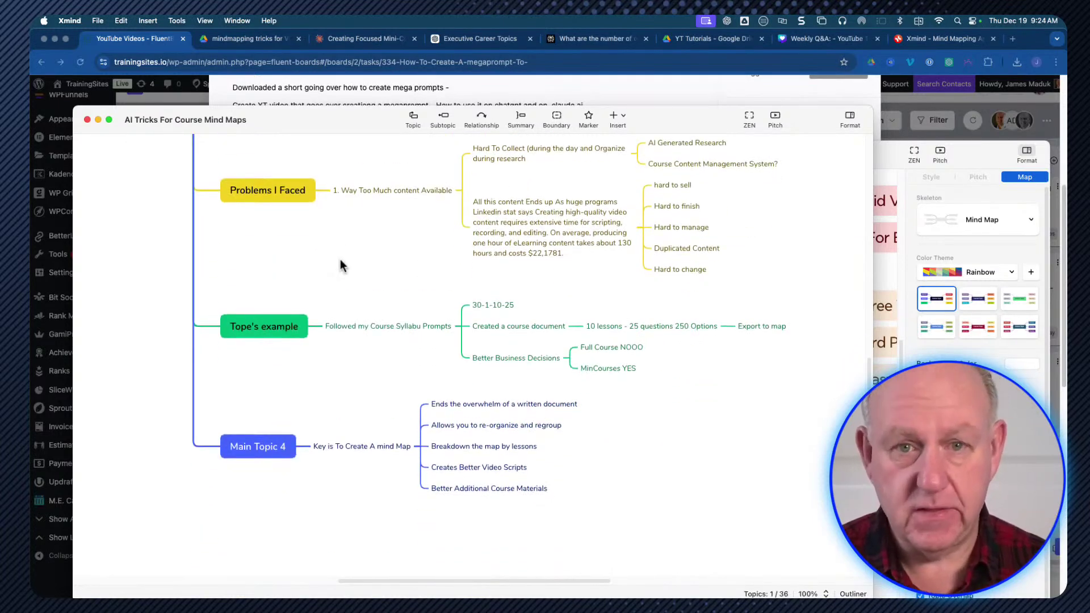
scroll(397, 316, "down", 2)
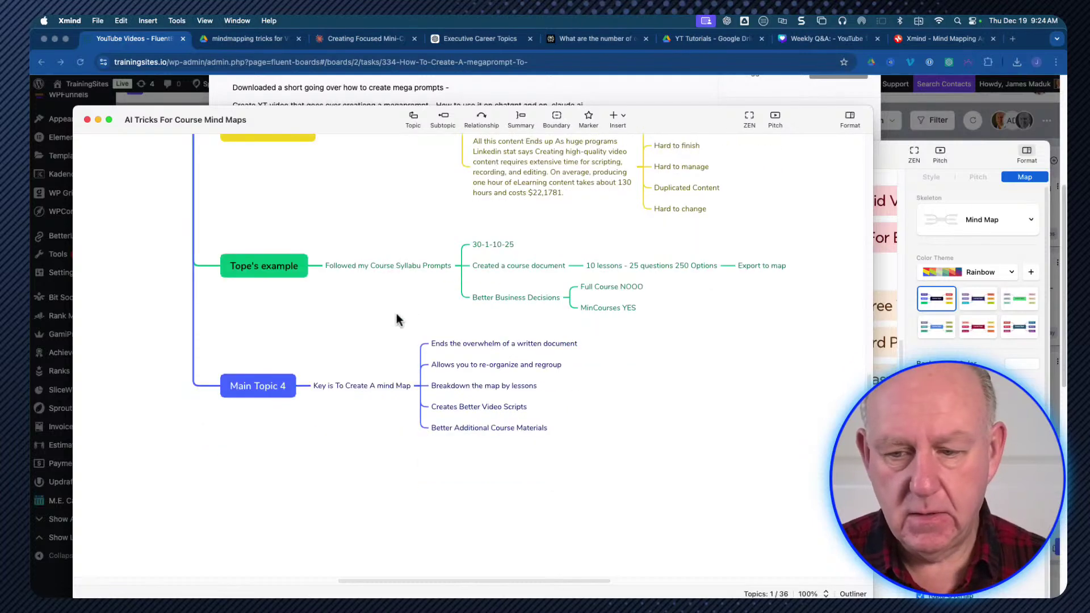
scroll(392, 318, "down", 10)
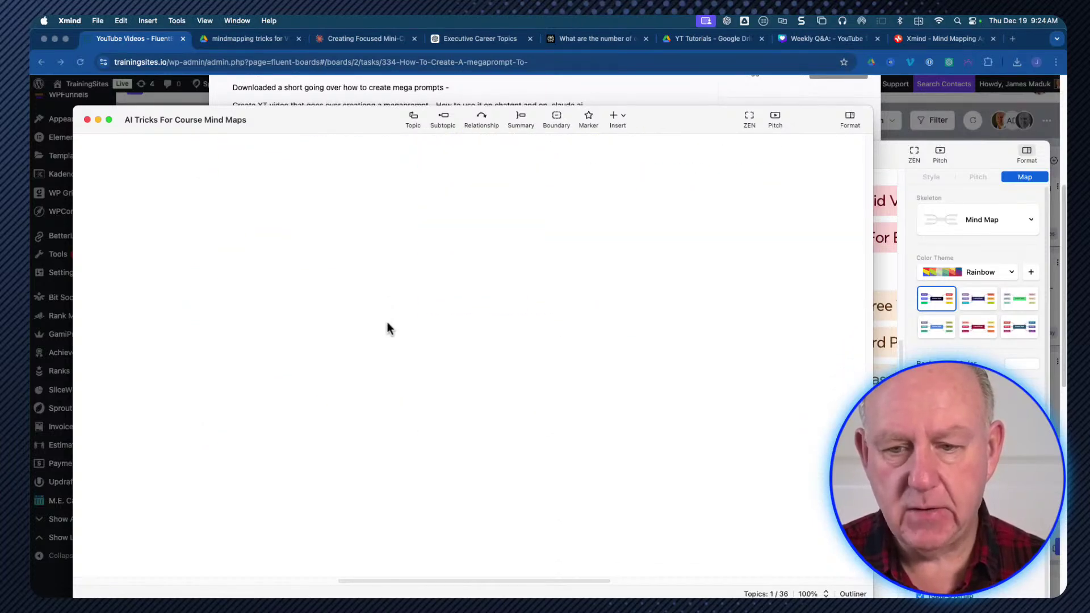
scroll(387, 322, "up", 10)
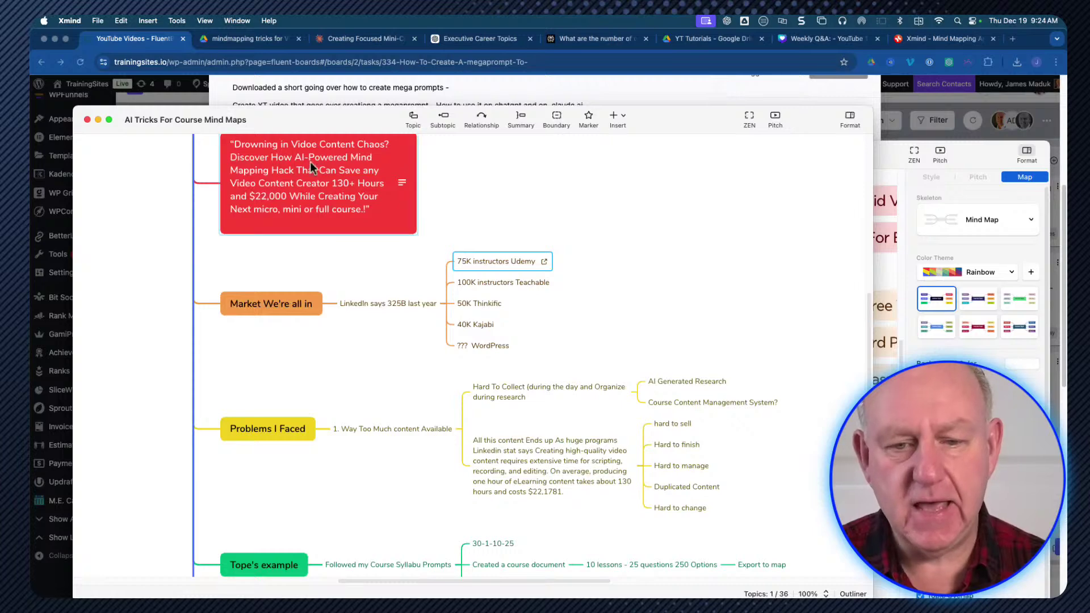
scroll(277, 225, "up", 10)
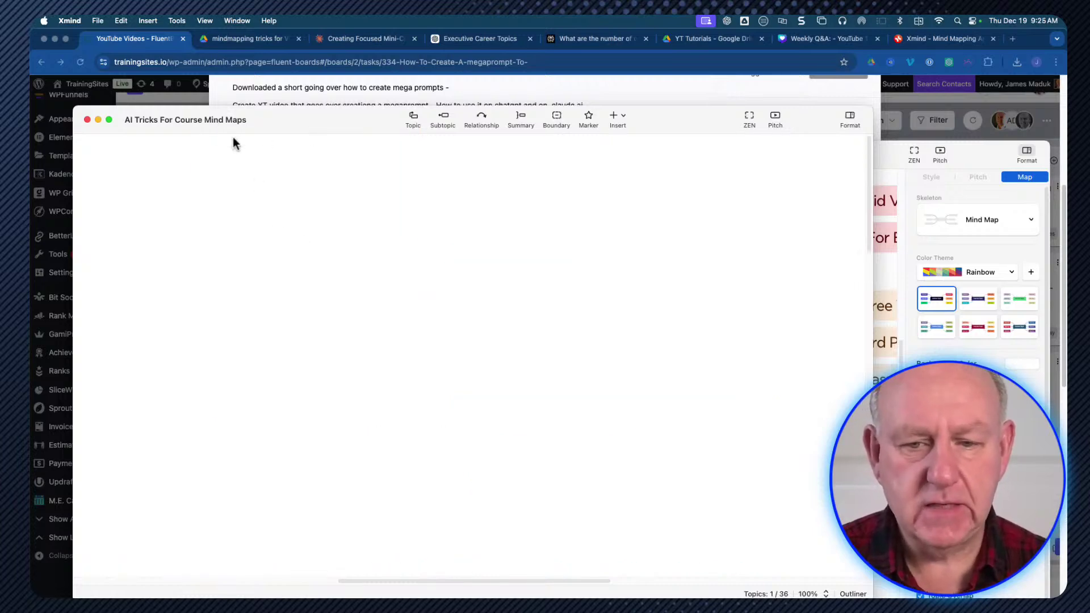
Step: Bring back the aExecutive_Career_Management_Course_Syllabus map and look over its Introduction and modules
left_click(242, 23)
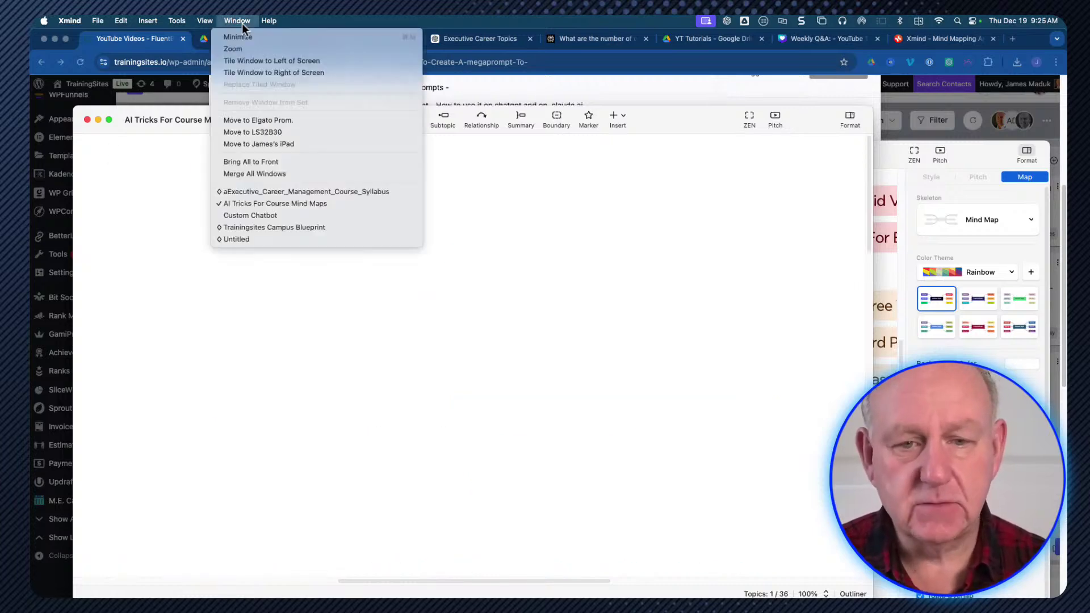
left_click(292, 193)
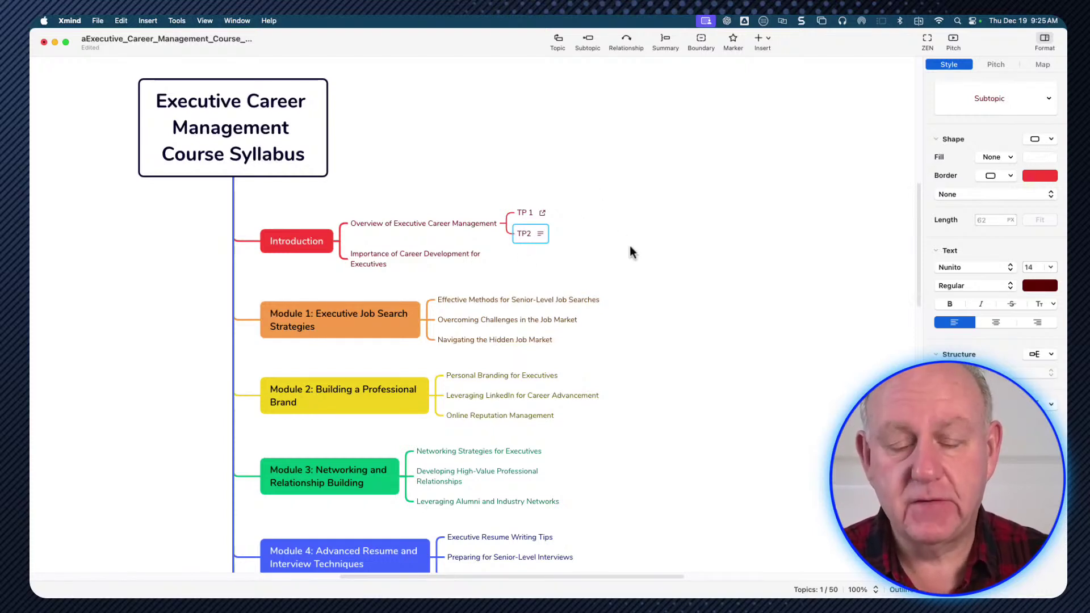
scroll(630, 251, "down", 3)
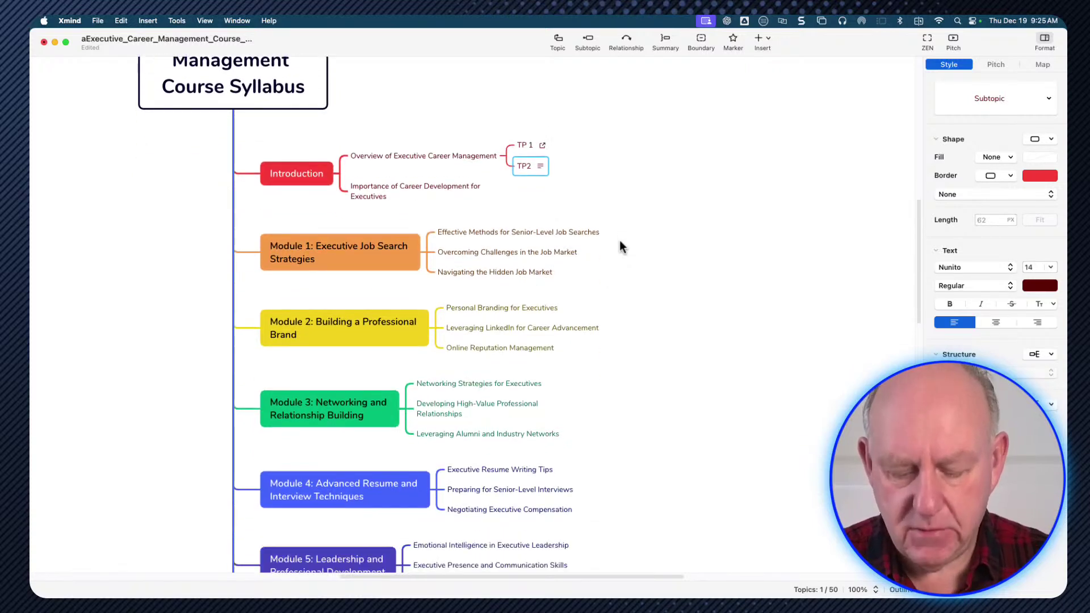
scroll(621, 247, "down", 3)
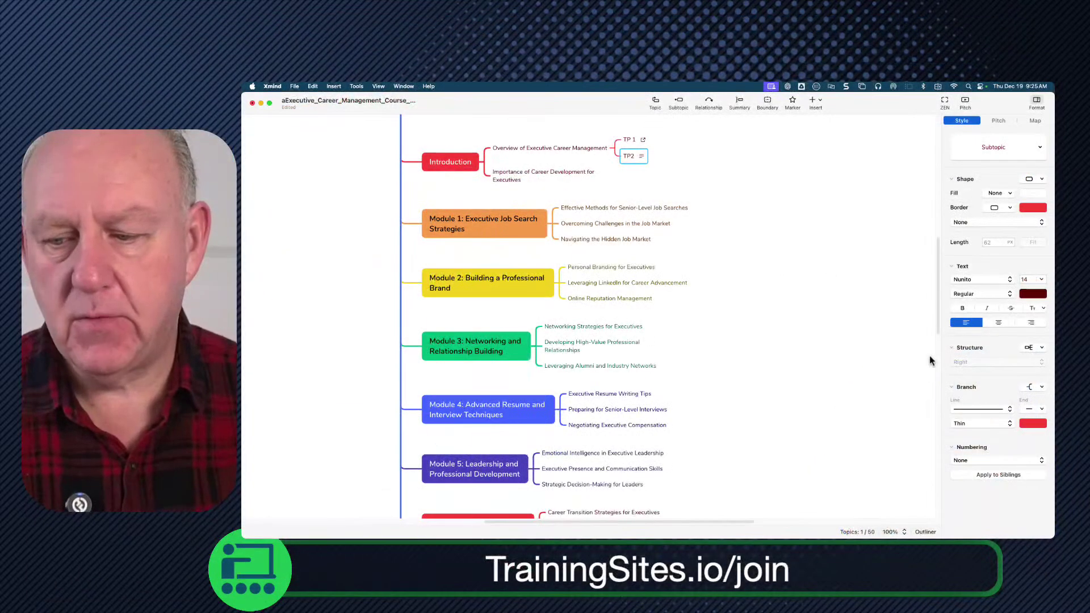
Step: Show the syllabus map in outline view and read through it from the Introduction to the Conclusion
left_click(926, 532)
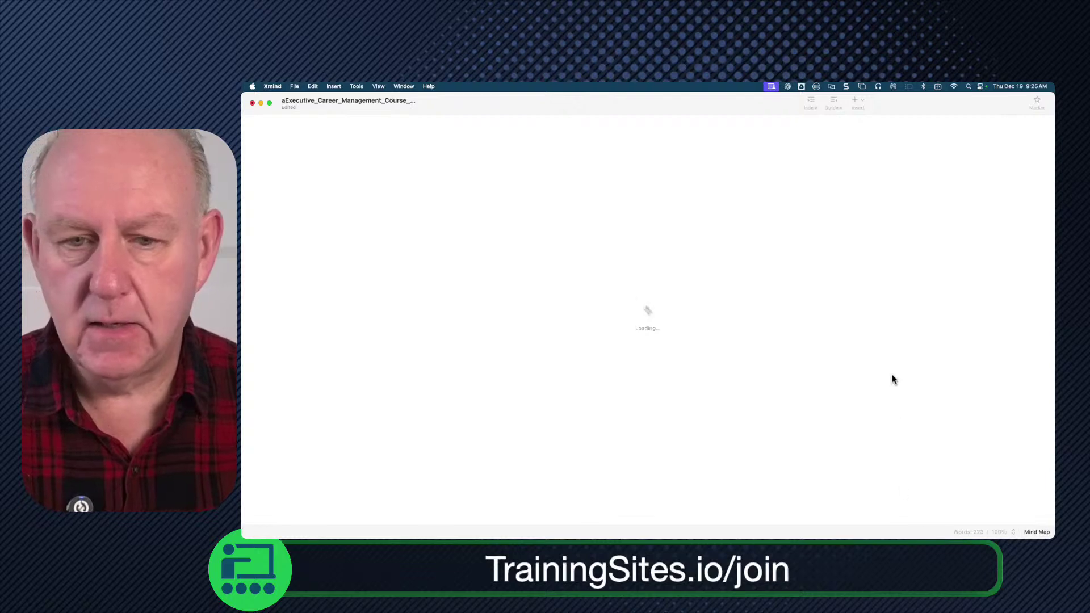
scroll(888, 335, "down", 2)
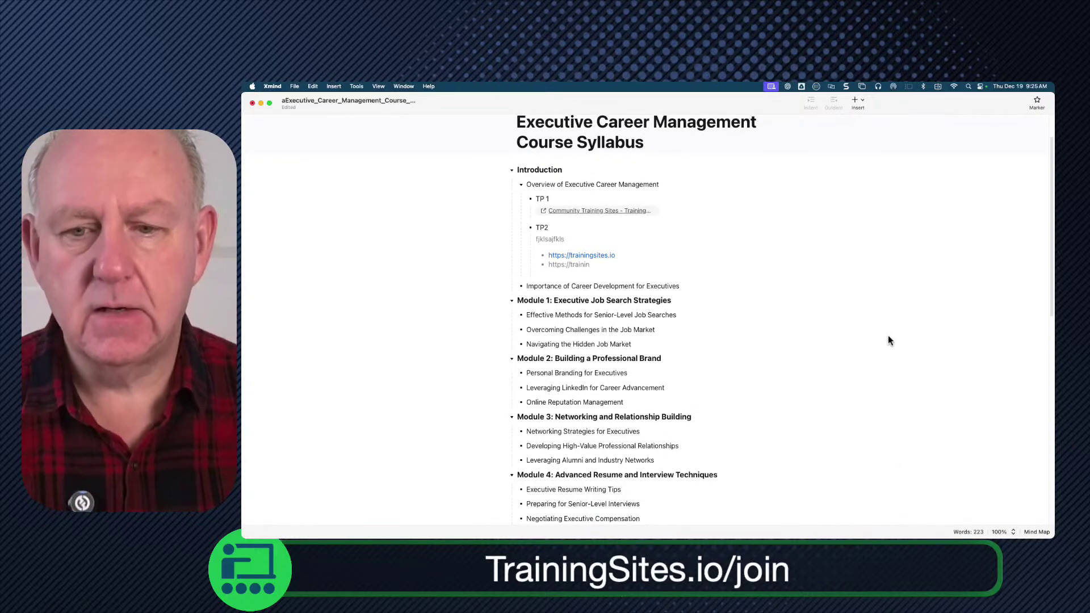
scroll(889, 337, "down", 3)
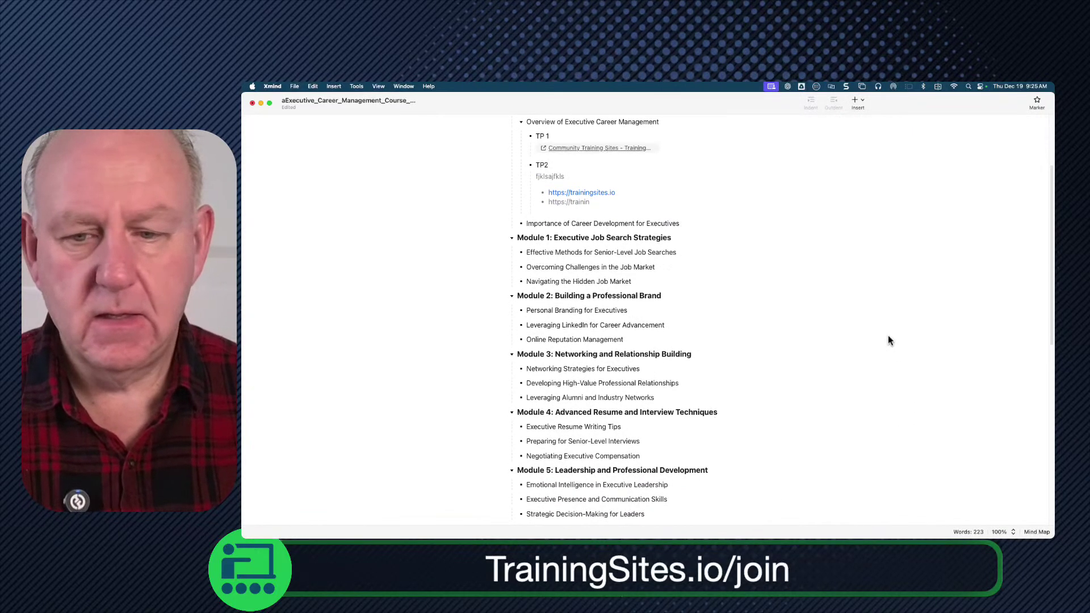
scroll(888, 338, "down", 10)
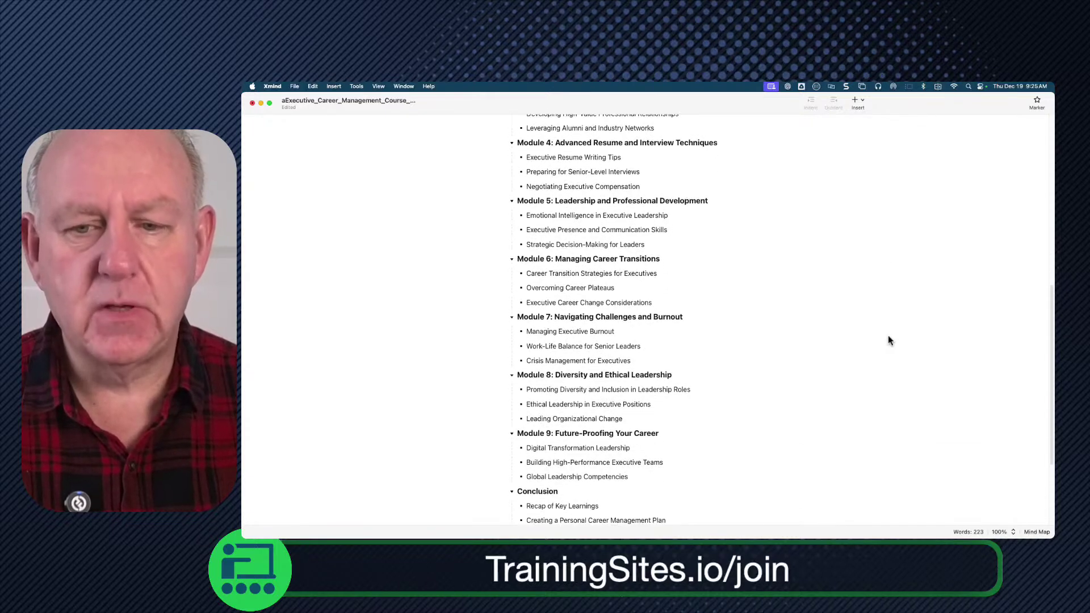
scroll(888, 335, "up", 12)
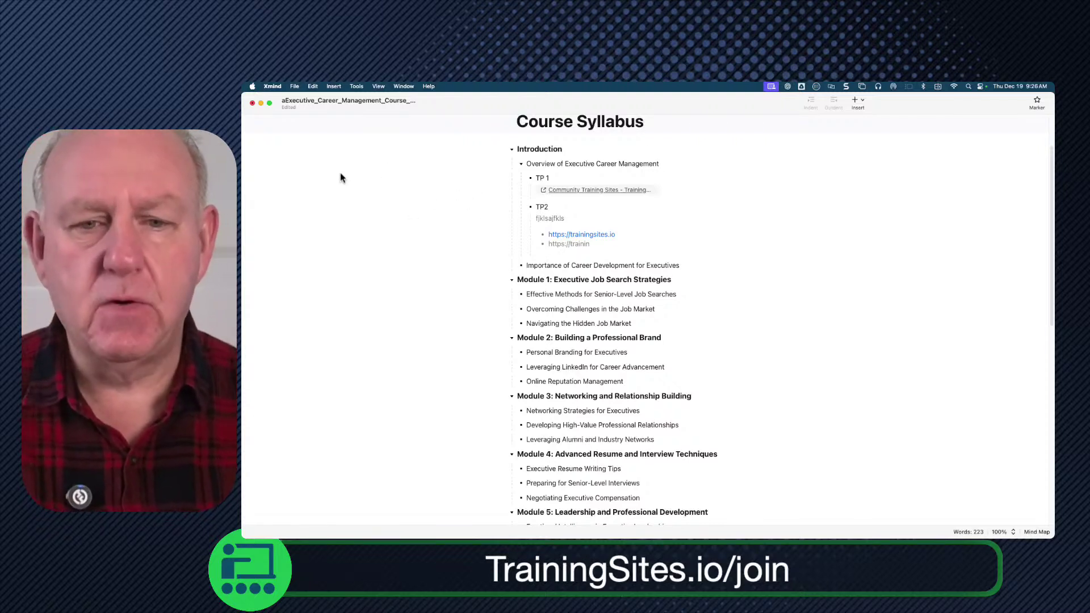
Step: Toggle the syllabus between mind map and outline views, leave it as a mind map, and minimize its window
left_click(1038, 532)
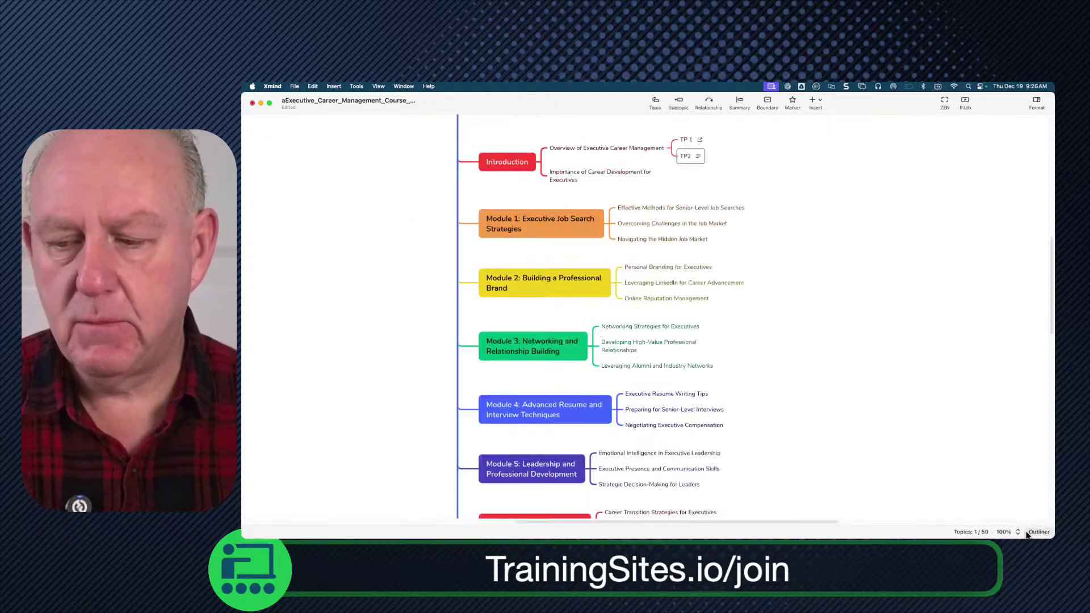
left_click(1039, 532)
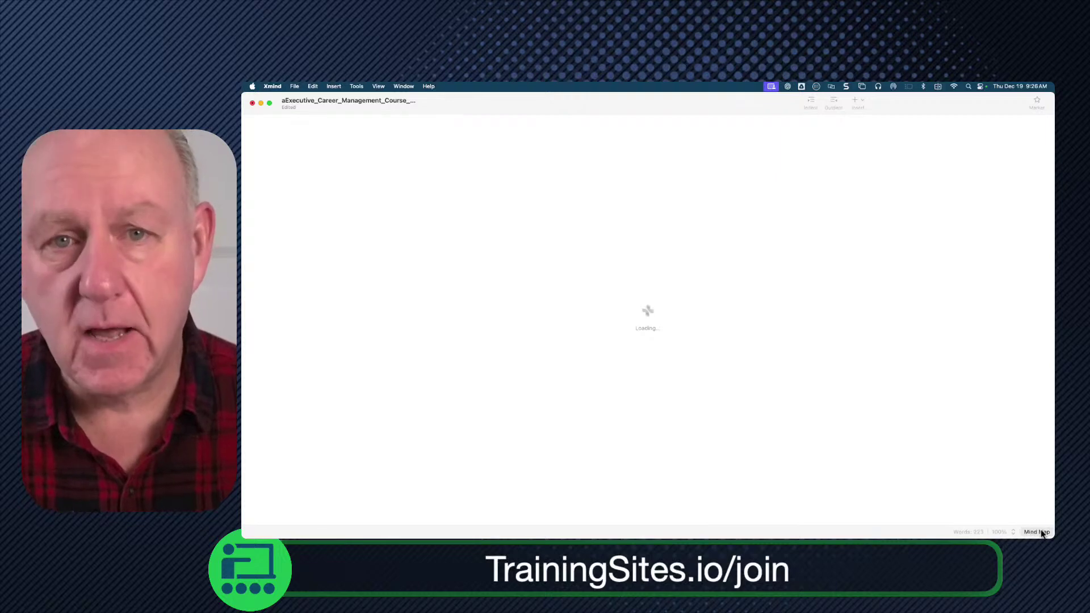
left_click(1040, 532)
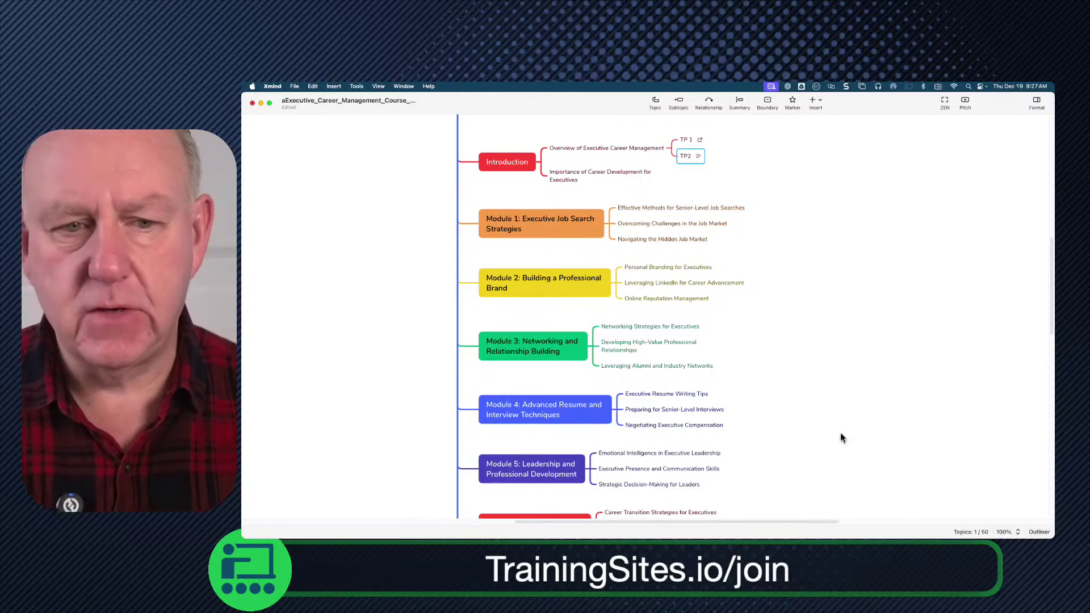
left_click(262, 103)
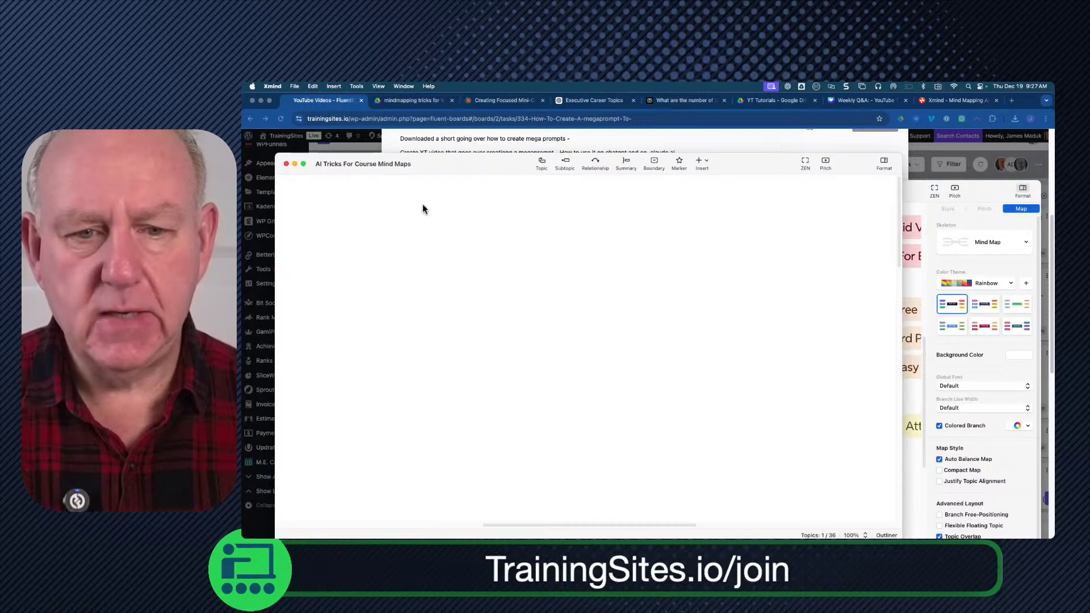